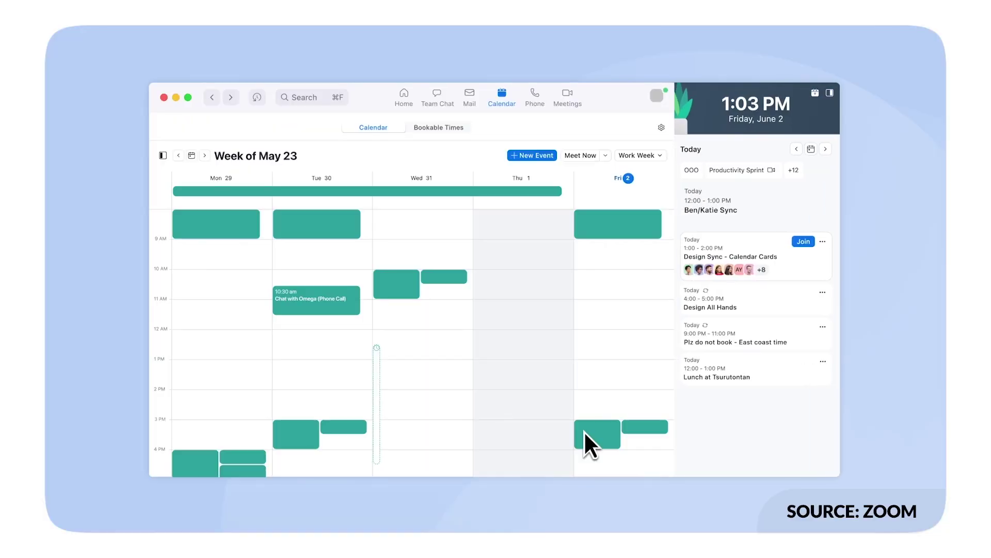
# Step: Answer Yes to Going? on the Design Sync - Calendar Cards meeting card
pyautogui.click(740, 270)
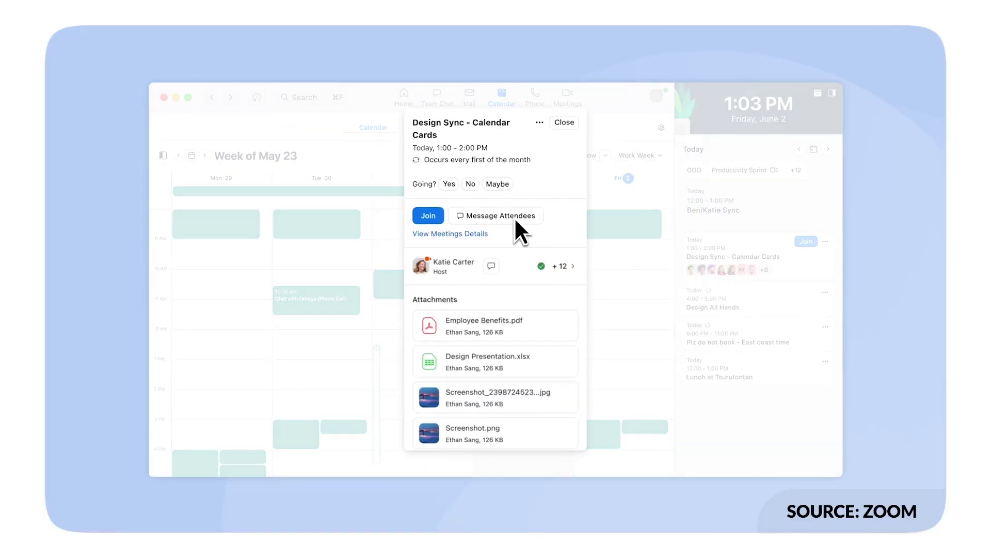
pyautogui.click(450, 185)
pyautogui.scroll(-3, 548, 276)
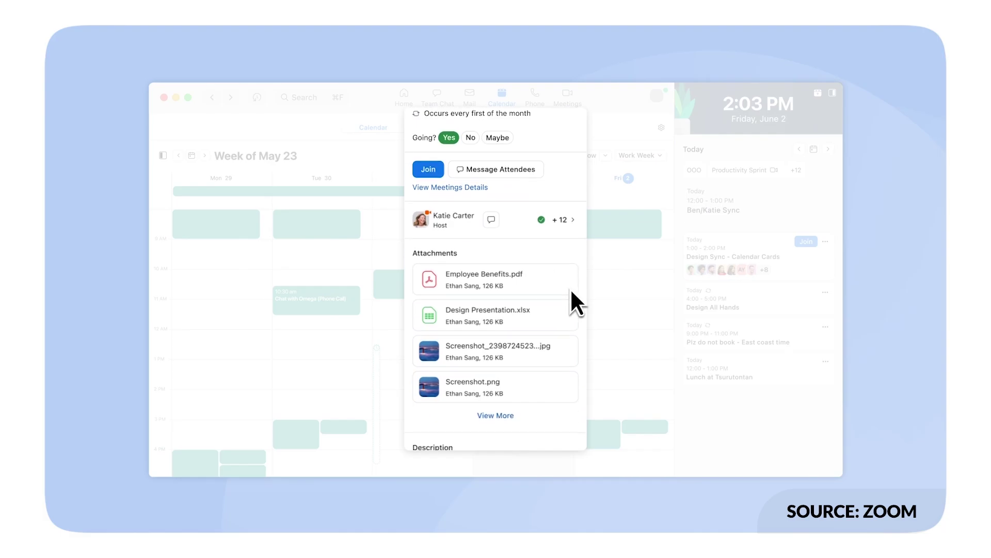
pyautogui.scroll(3, 572, 287)
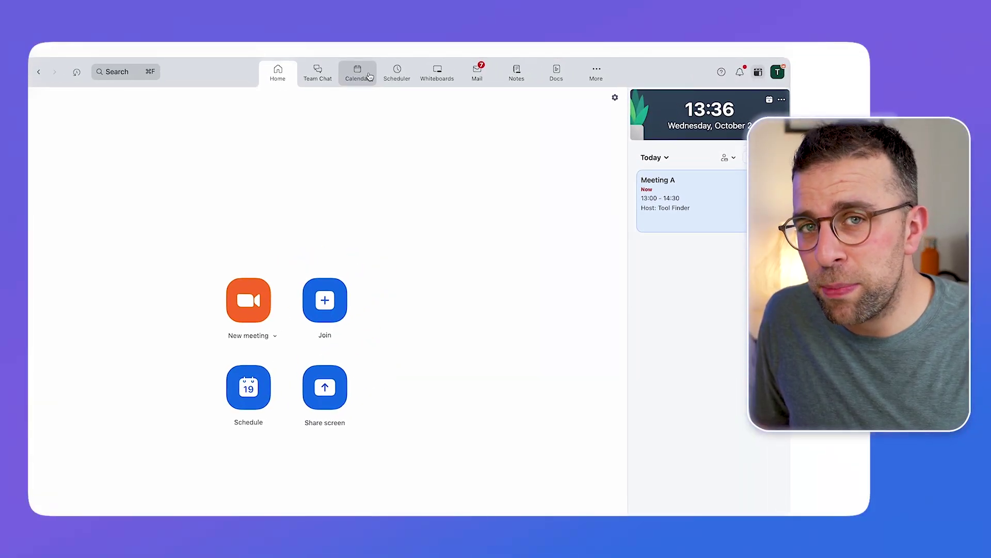
# Step: Check the connected calendar accounts on the Add Account page, then close it
pyautogui.click(369, 77)
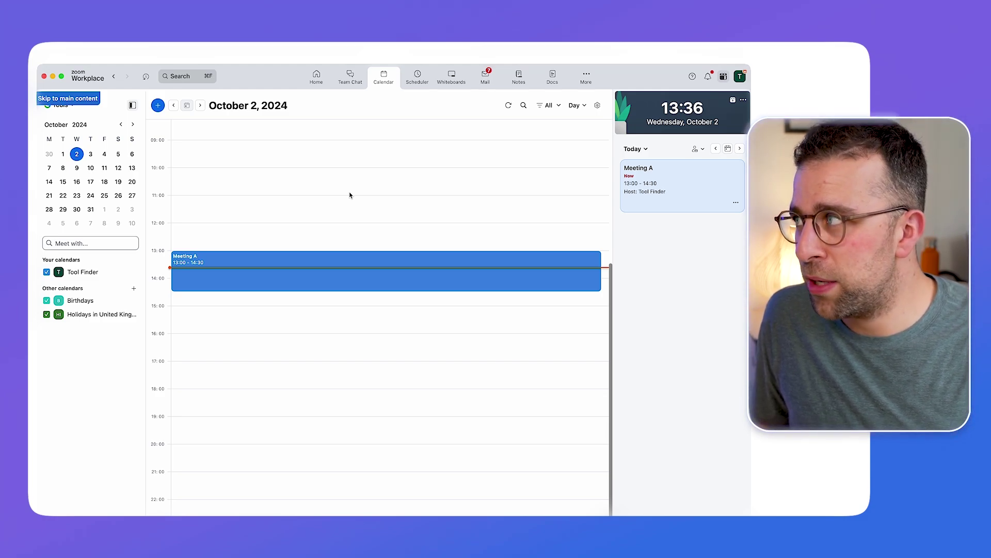
pyautogui.click(66, 107)
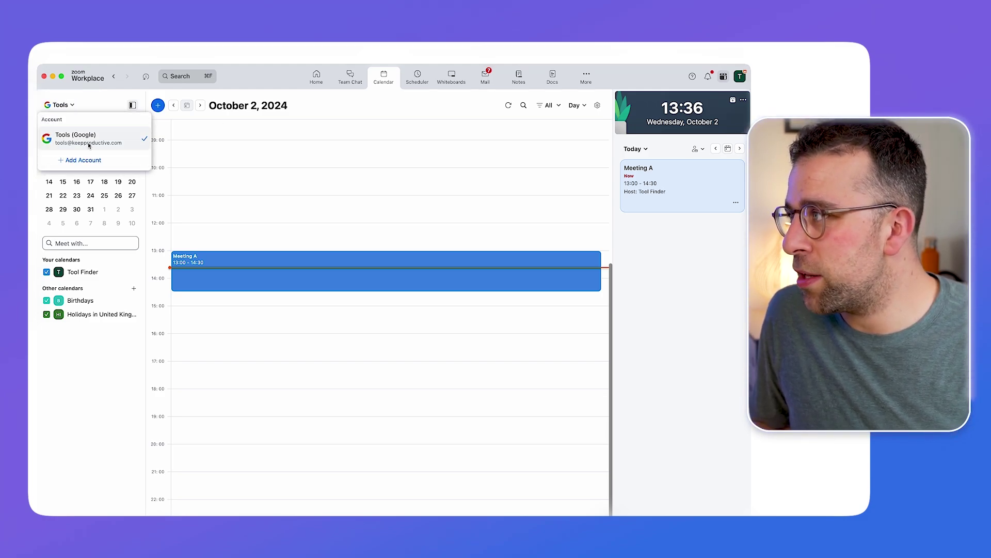
pyautogui.click(94, 160)
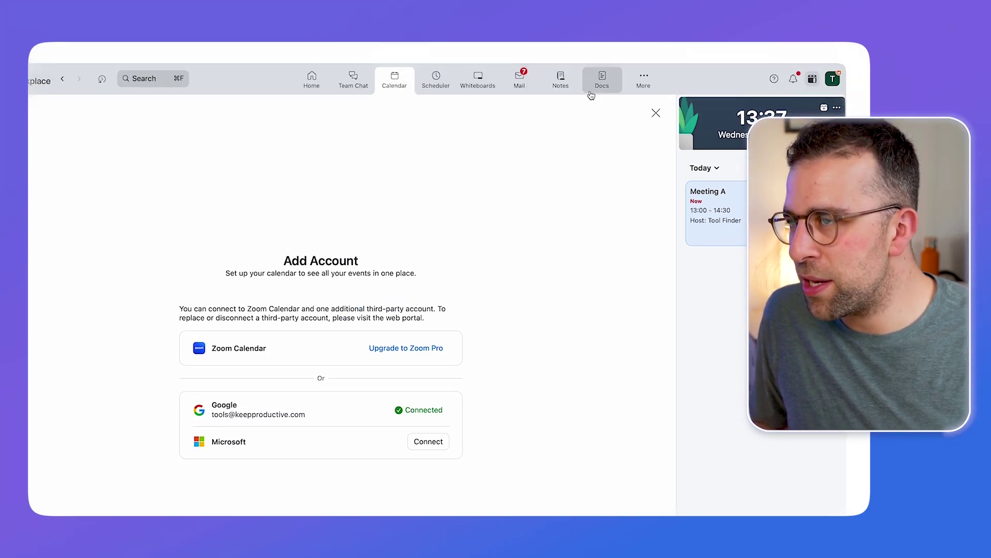
pyautogui.click(656, 113)
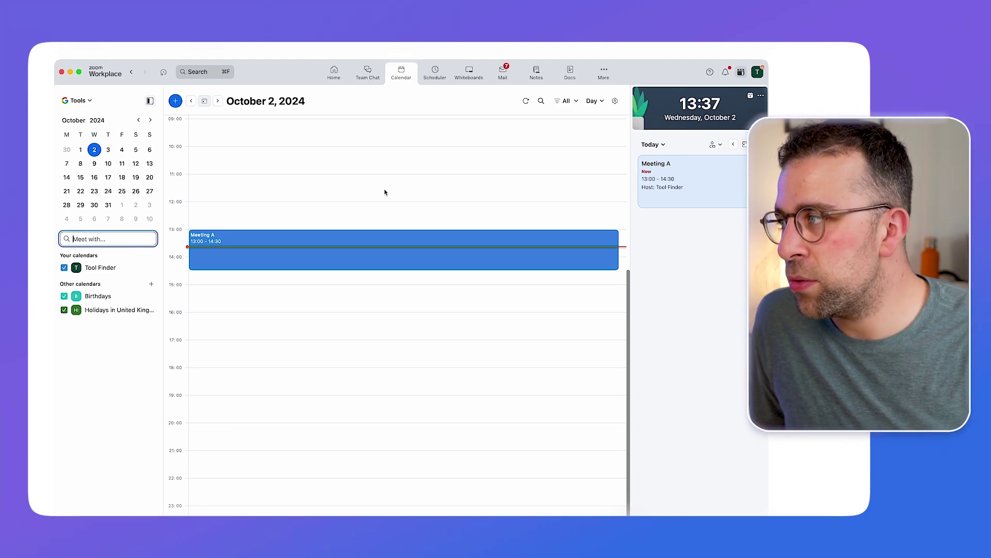
# Step: Switch the calendar from Day to Work Week view for Sep 30–Oct 4
pyautogui.scroll(1, 384, 192)
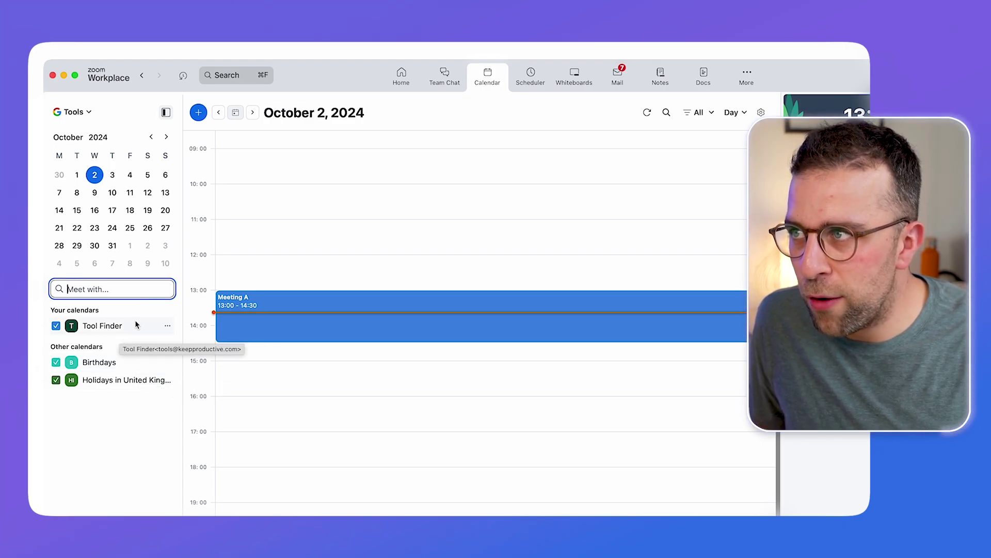
pyautogui.click(519, 113)
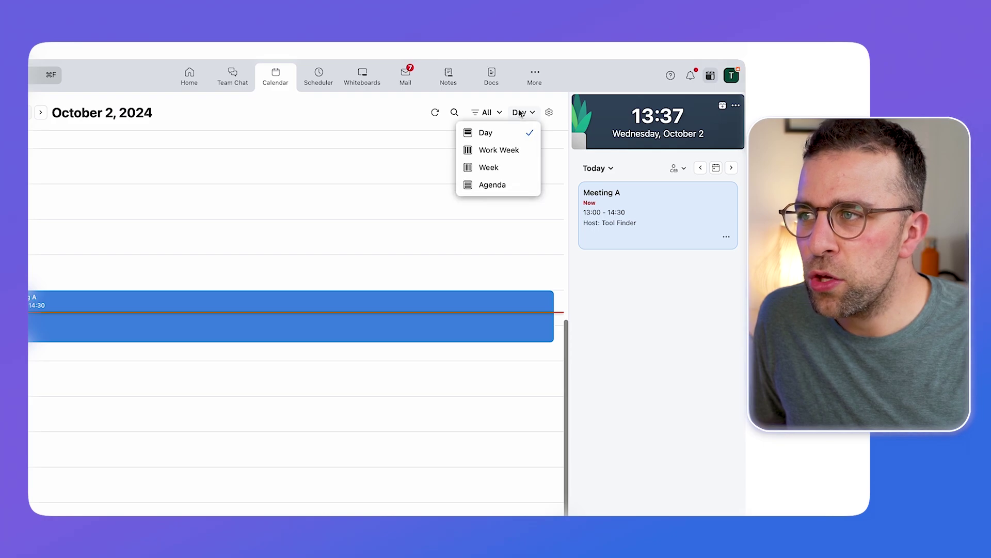
pyautogui.click(511, 148)
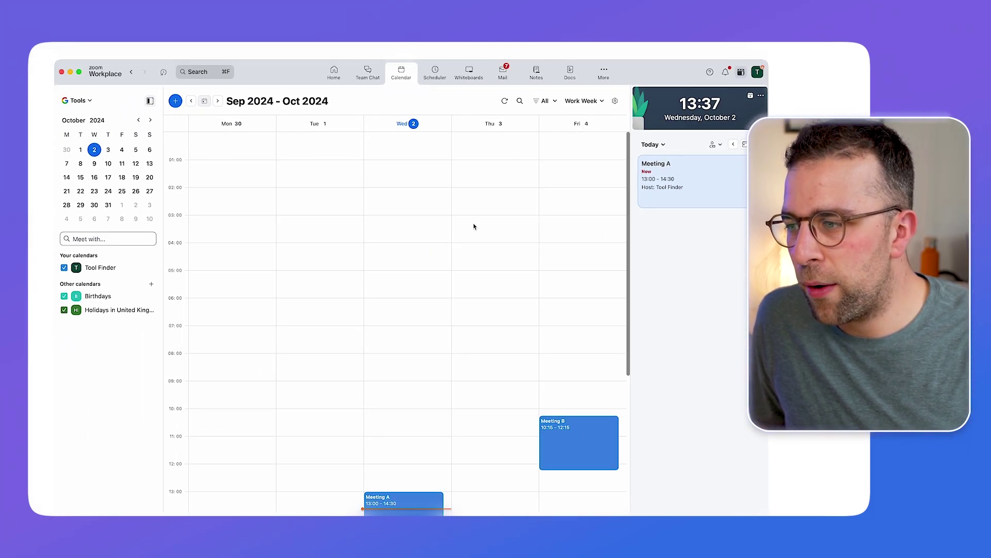
pyautogui.scroll(-5, 474, 226)
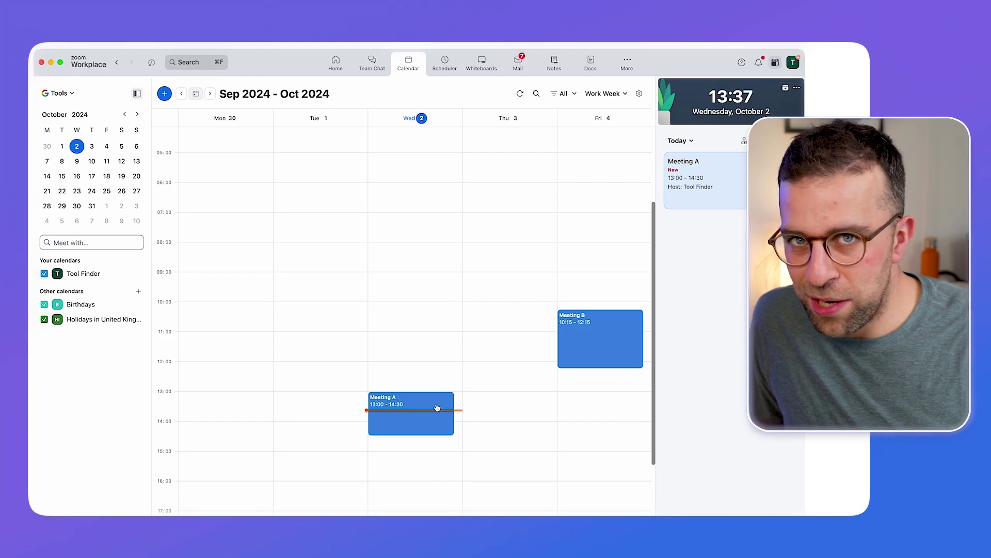
pyautogui.scroll(-3, 421, 332)
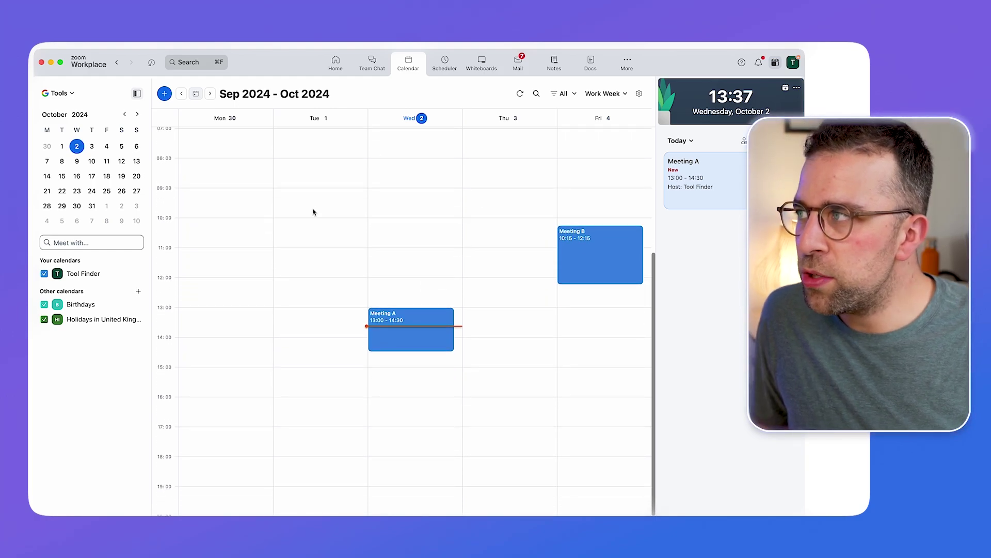
# Step: Add a secondary time zone in calendar settings, then draft a Thursday 11:30–14:15 event
pyautogui.click(640, 94)
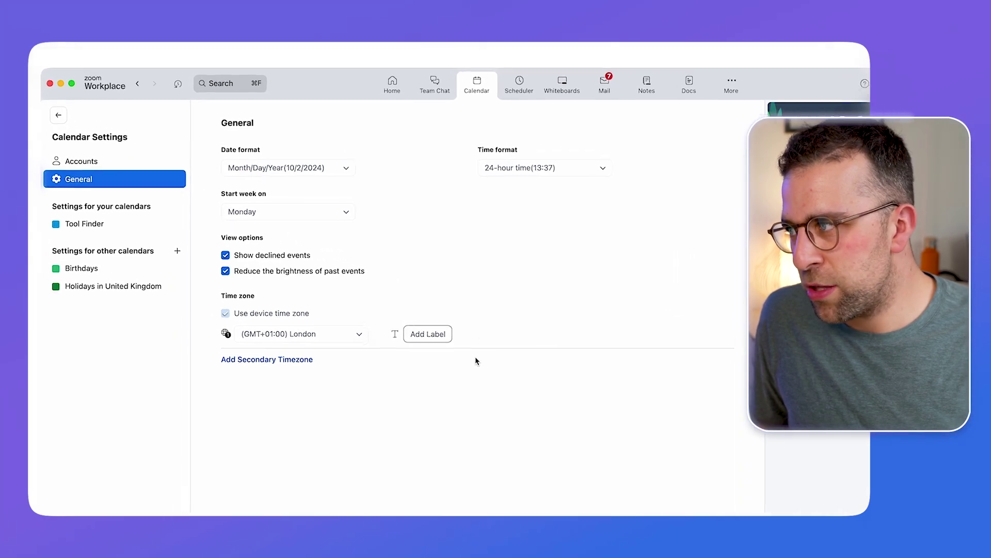
pyautogui.click(310, 359)
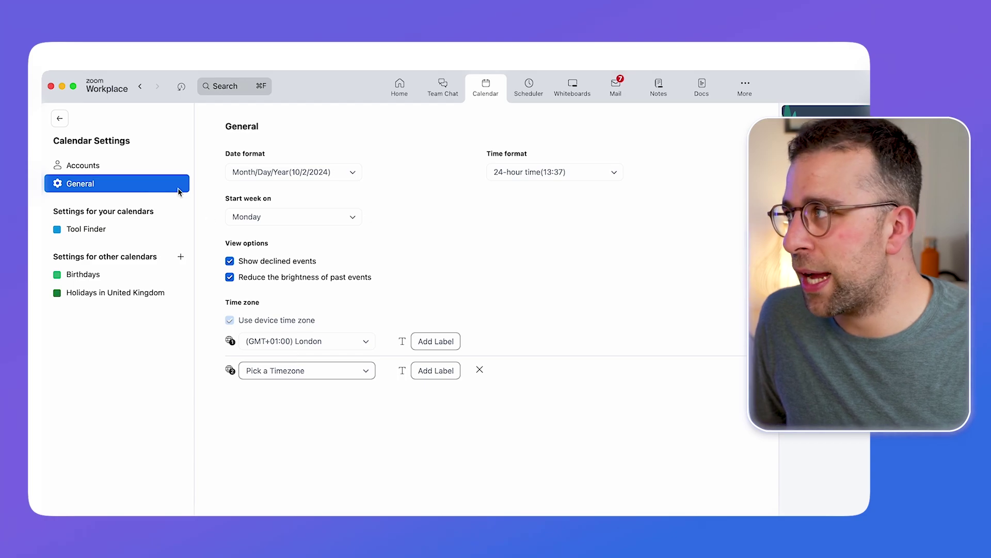
pyautogui.click(60, 118)
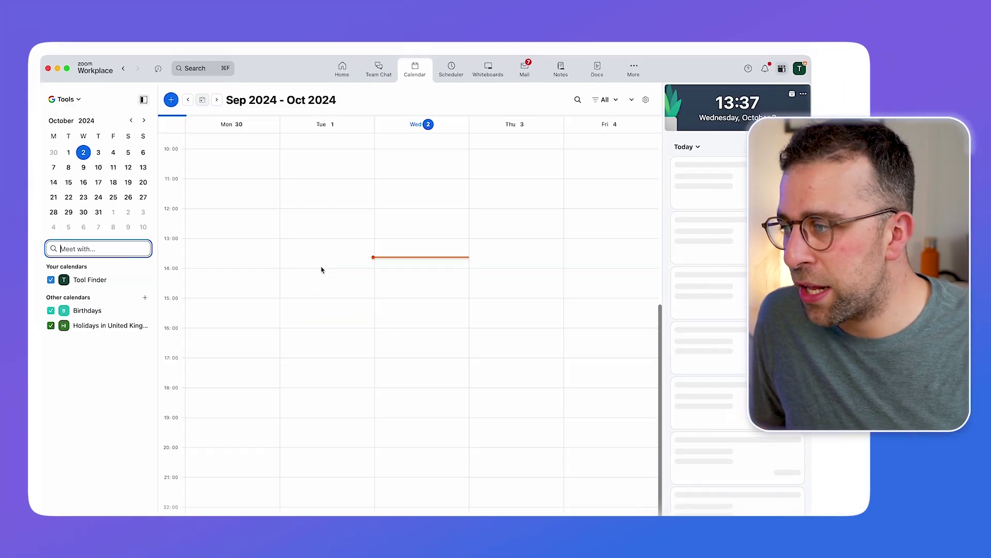
pyautogui.scroll(2, 414, 208)
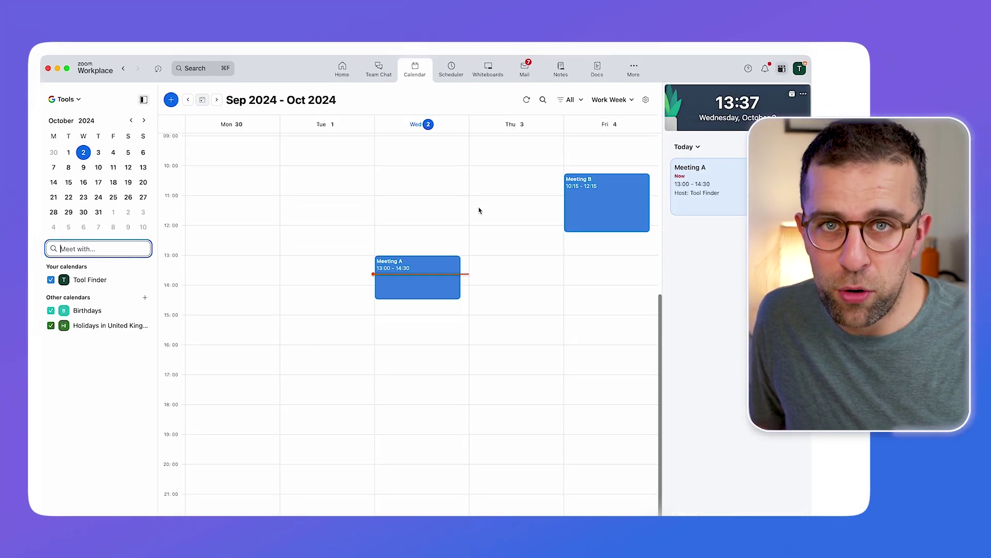
pyautogui.moveTo(488, 208); pyautogui.dragTo(487, 290)
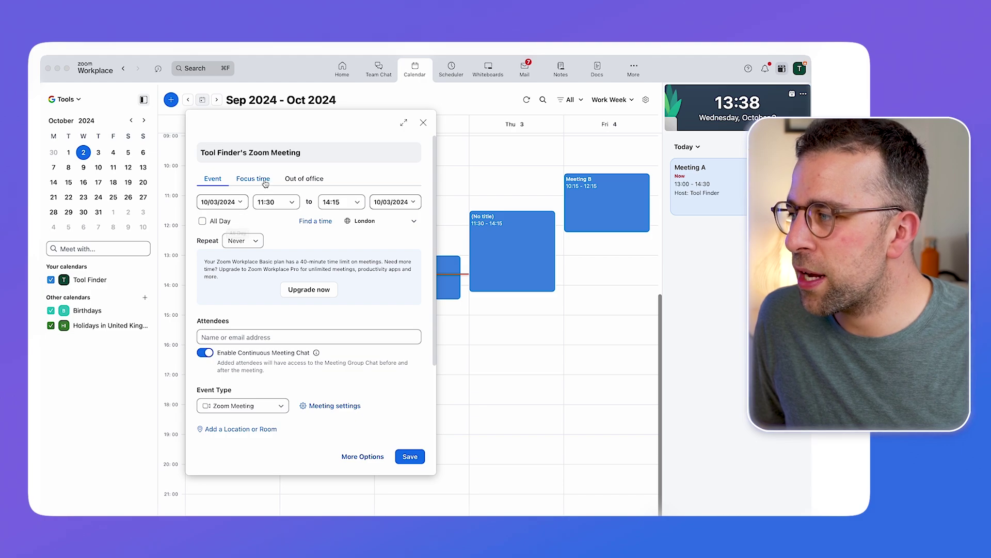
# Step: Switch the new entry to Focus Time and Out of Office, then back to a regular event
pyautogui.click(251, 179)
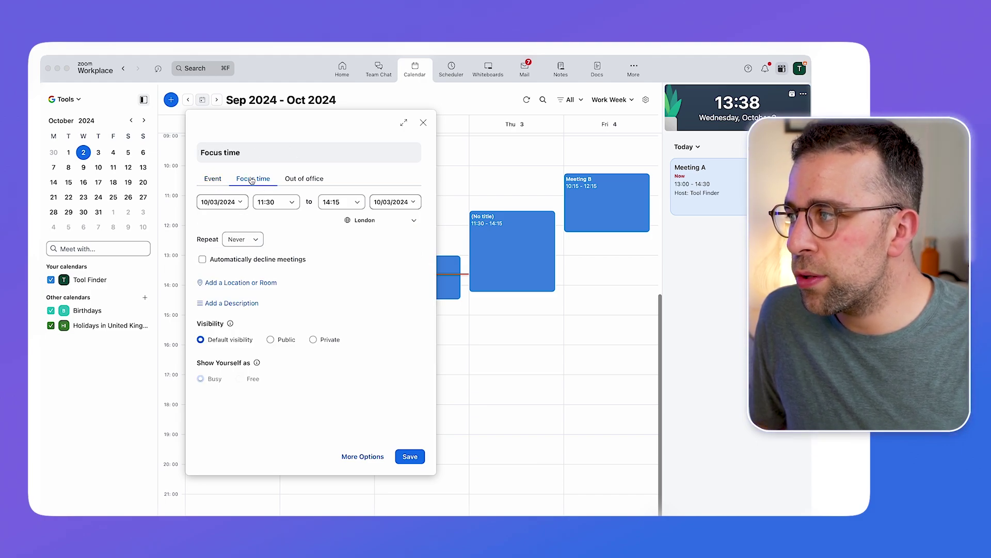
pyautogui.click(304, 179)
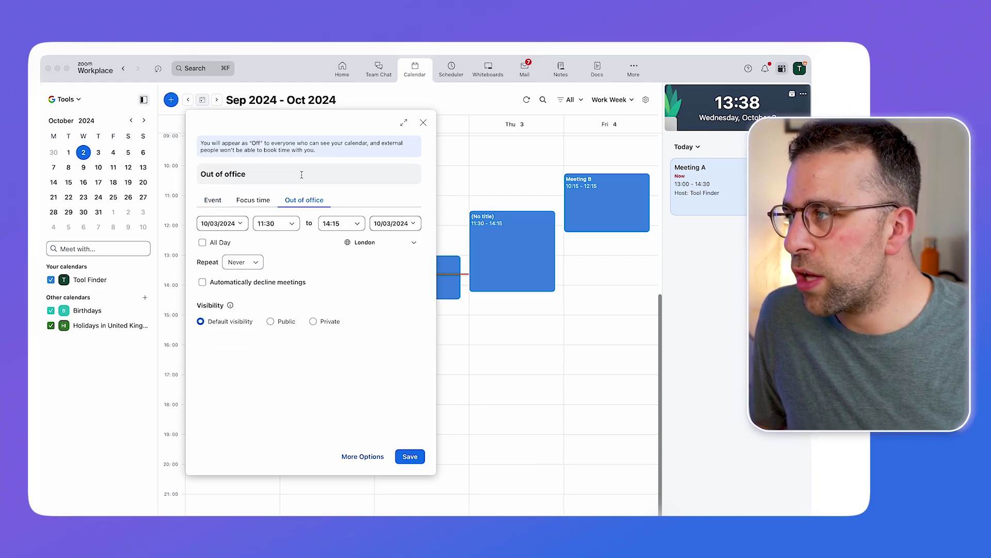
pyautogui.click(213, 200)
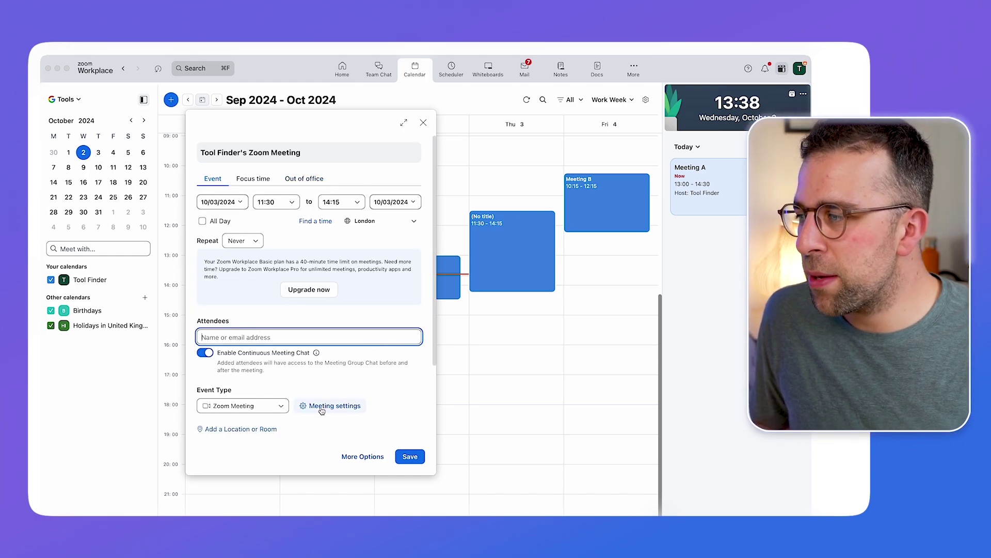
# Step: Set the event type to Offline, then change it to Zoom Meeting
pyautogui.click(256, 404)
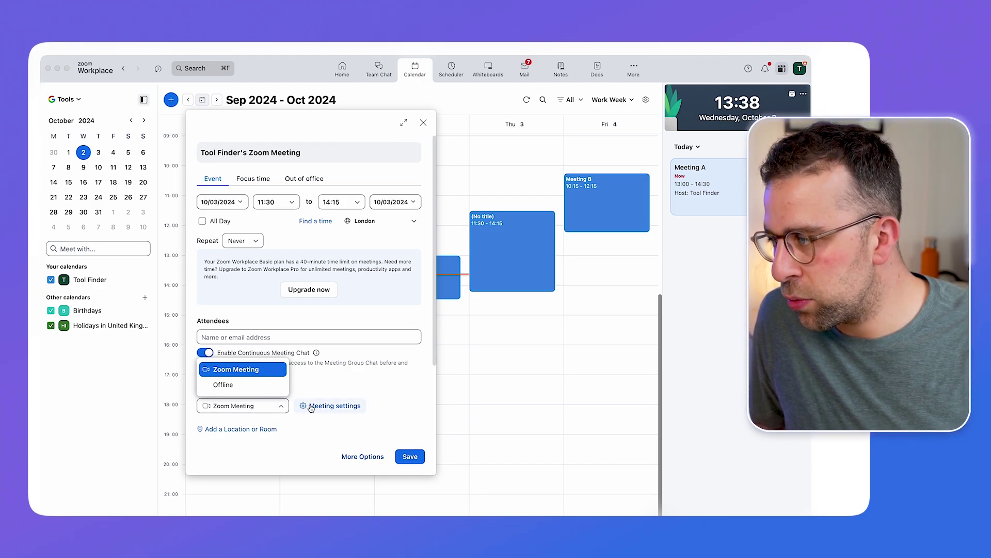
pyautogui.click(251, 386)
pyautogui.scroll(-1, 254, 382)
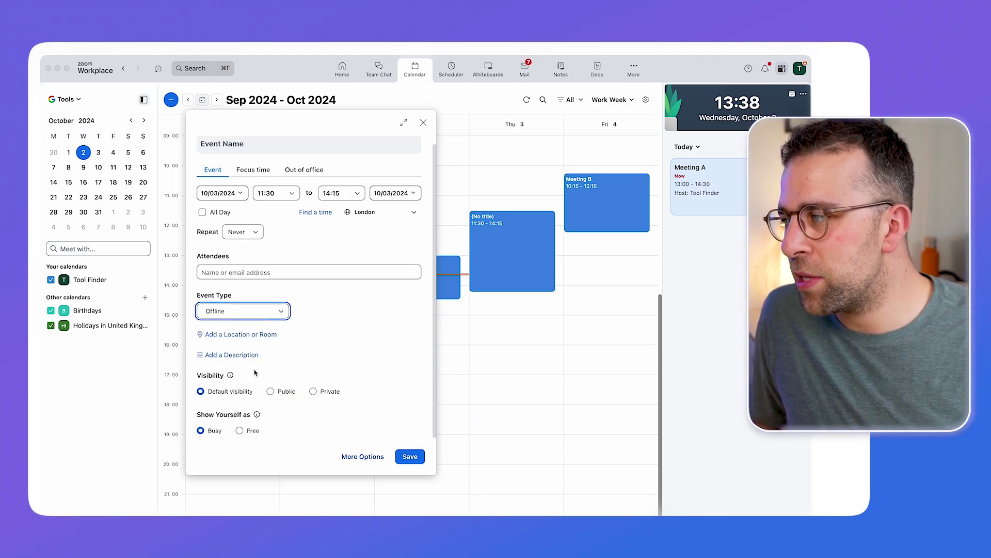
pyautogui.click(244, 312)
pyautogui.click(242, 334)
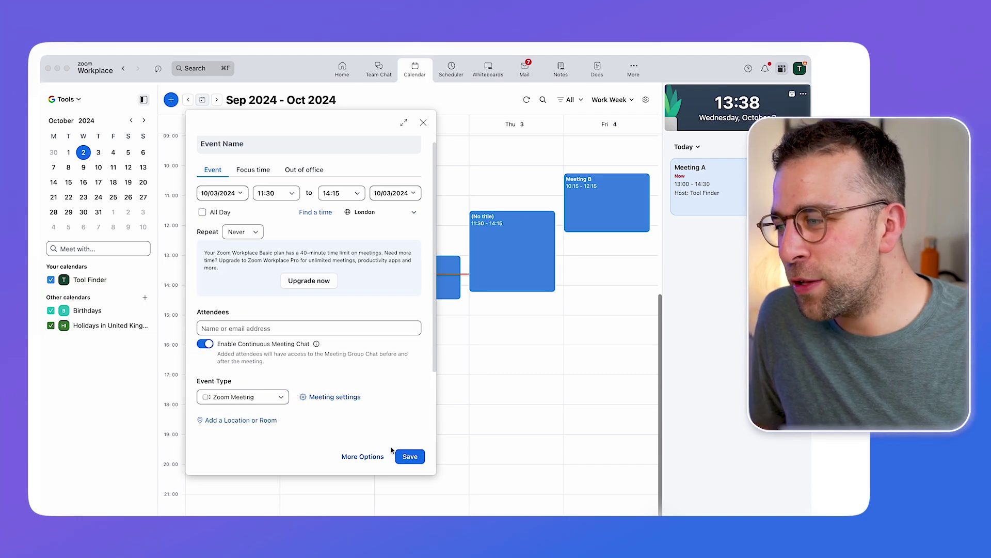
# Step: Expand the draft into the full New event form, browse its fields, then close it
pyautogui.click(380, 457)
pyautogui.scroll(-10, 361, 379)
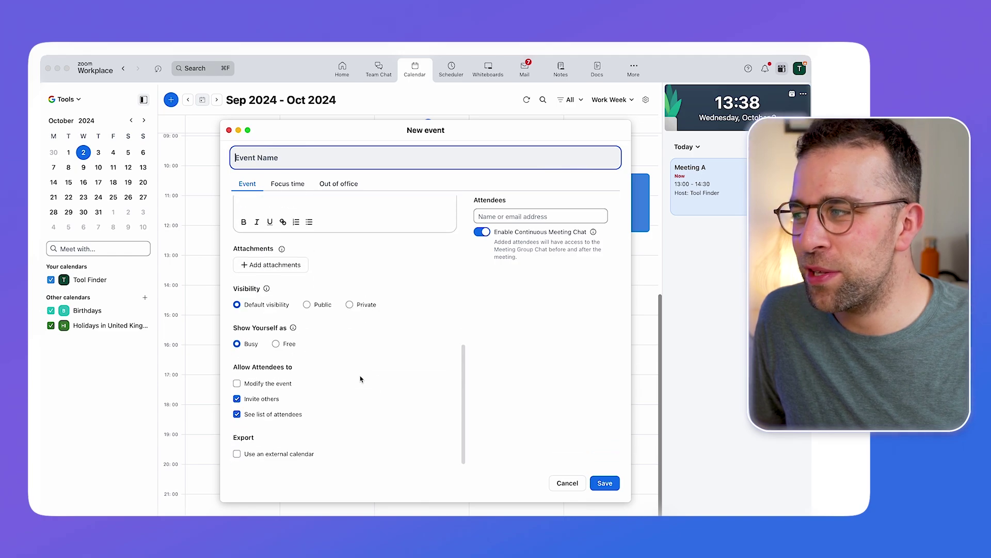
pyautogui.scroll(10, 360, 379)
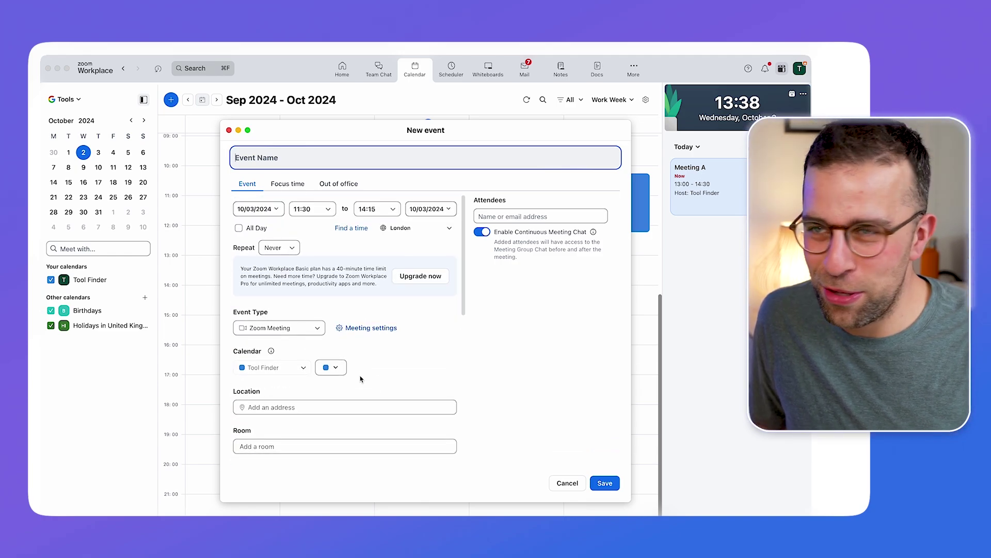
pyautogui.scroll(-3, 330, 300)
pyautogui.scroll(-3, 338, 326)
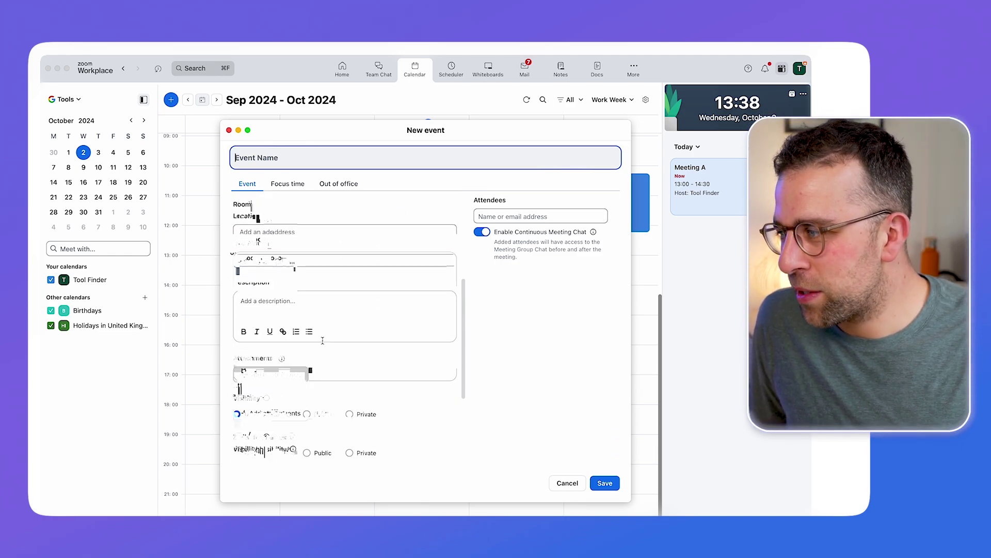
pyautogui.click(299, 282)
pyautogui.scroll(-3, 297, 312)
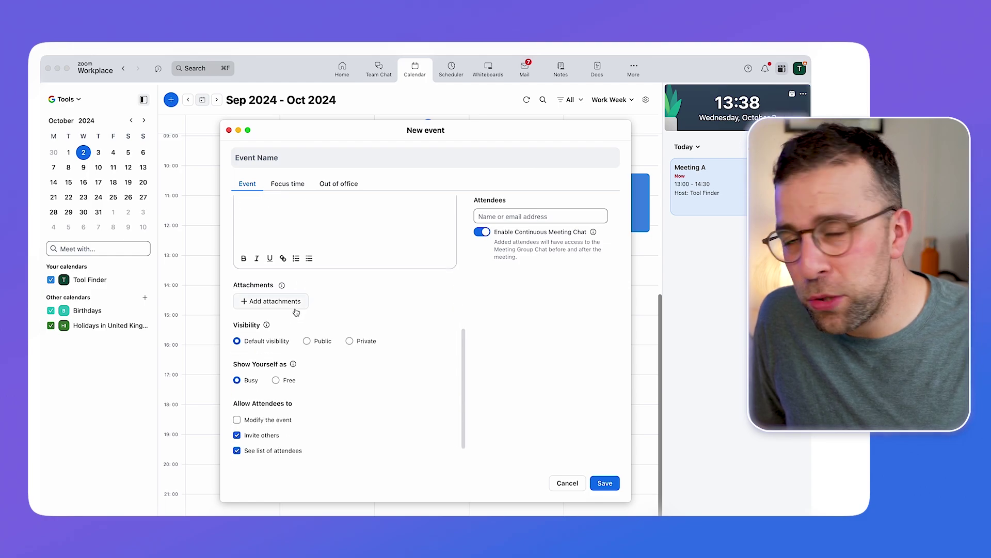
pyautogui.scroll(-1, 292, 308)
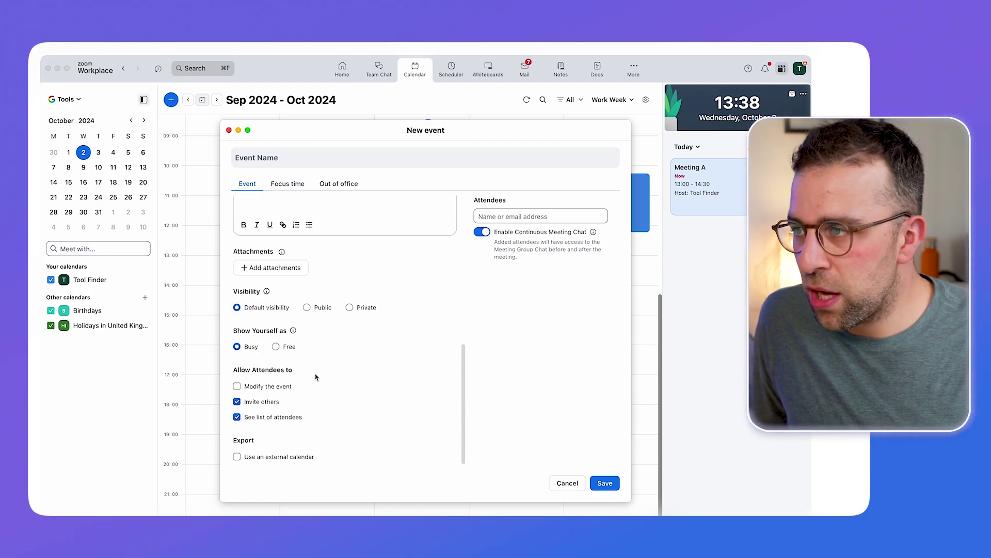
pyautogui.scroll(10, 316, 377)
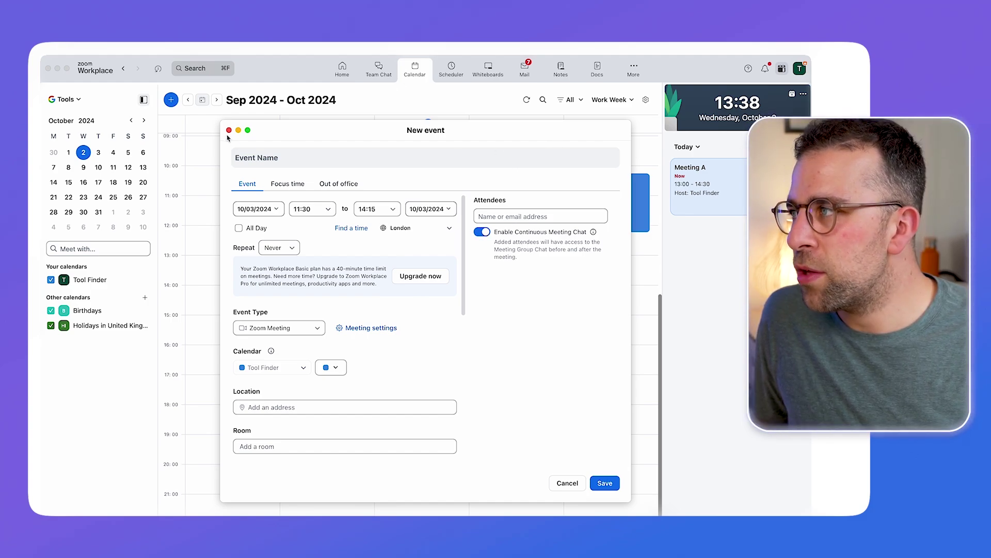
pyautogui.click(230, 132)
# Step: Discard the draft, then open Meeting A's full details and its Edit event form
pyautogui.click(476, 335)
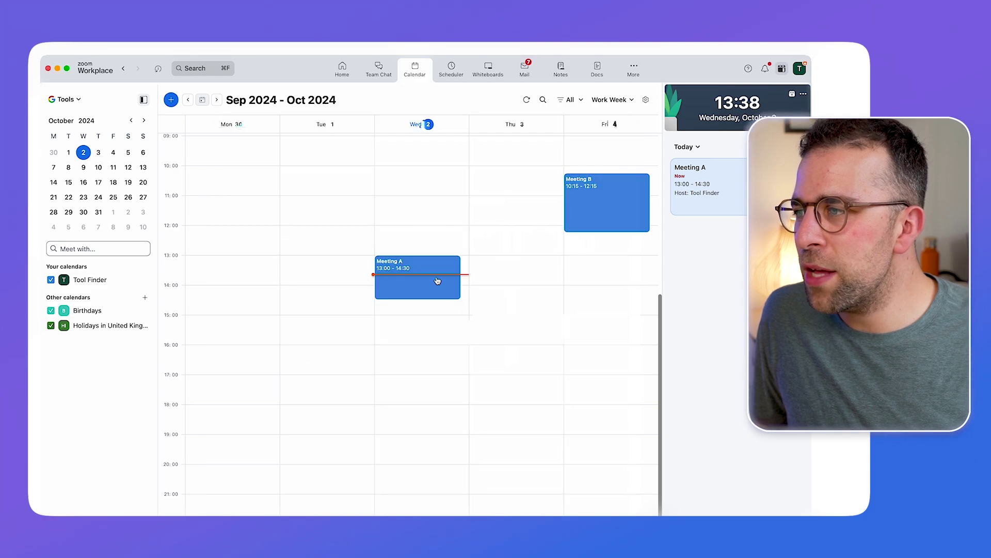
pyautogui.click(430, 272)
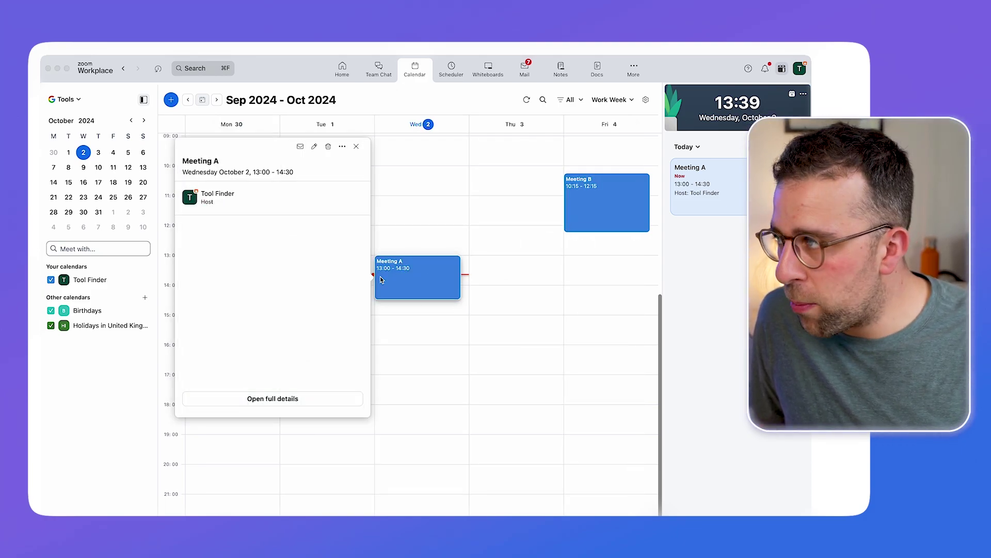
pyautogui.click(294, 399)
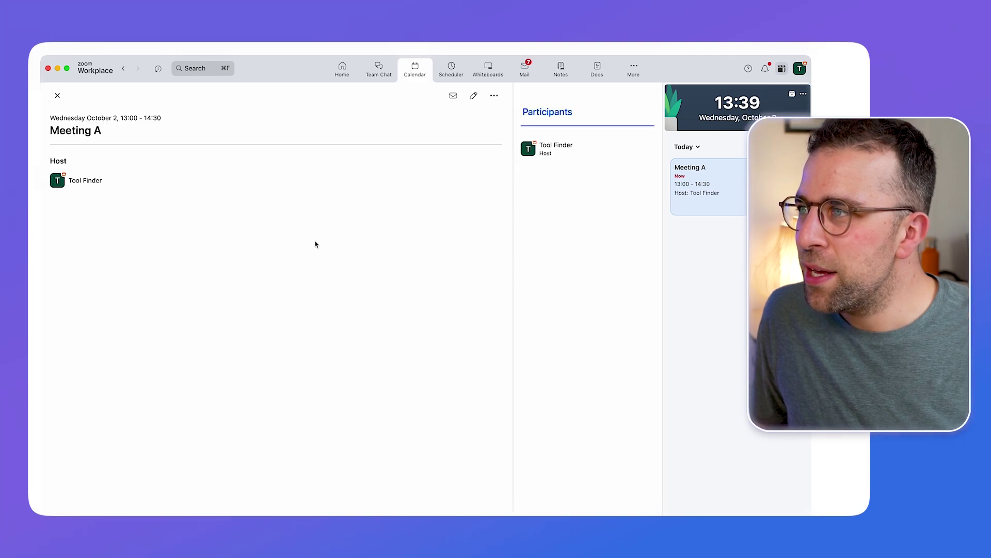
pyautogui.click(475, 96)
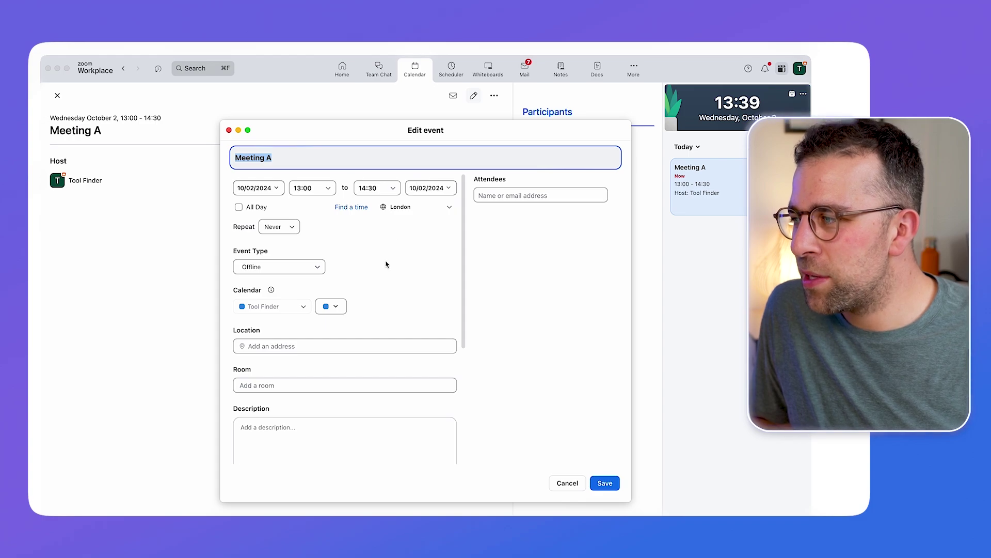
# Step: Look through Meeting A's edit form and cancel it without changes
pyautogui.scroll(-5, 387, 265)
pyautogui.scroll(5, 386, 264)
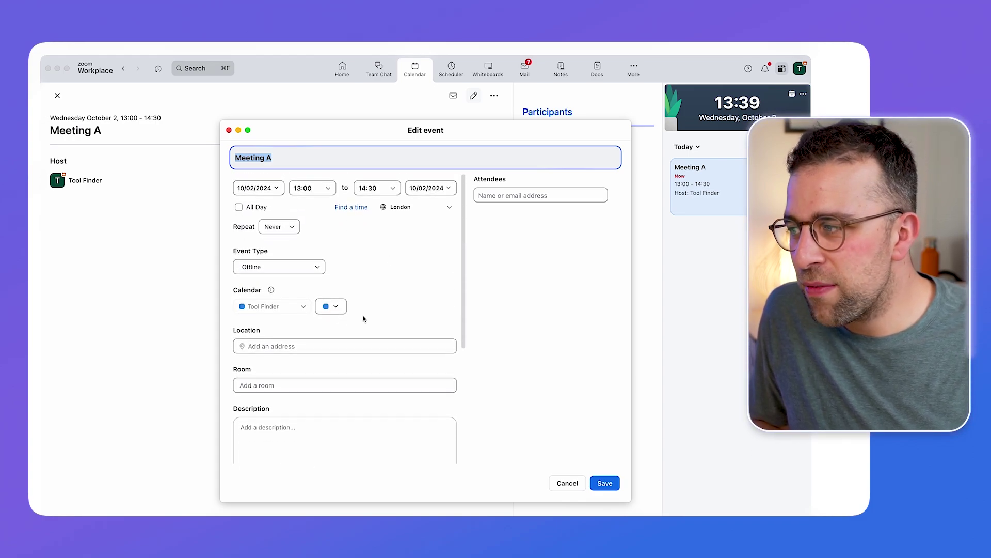
pyautogui.scroll(-3, 365, 320)
pyautogui.scroll(3, 306, 341)
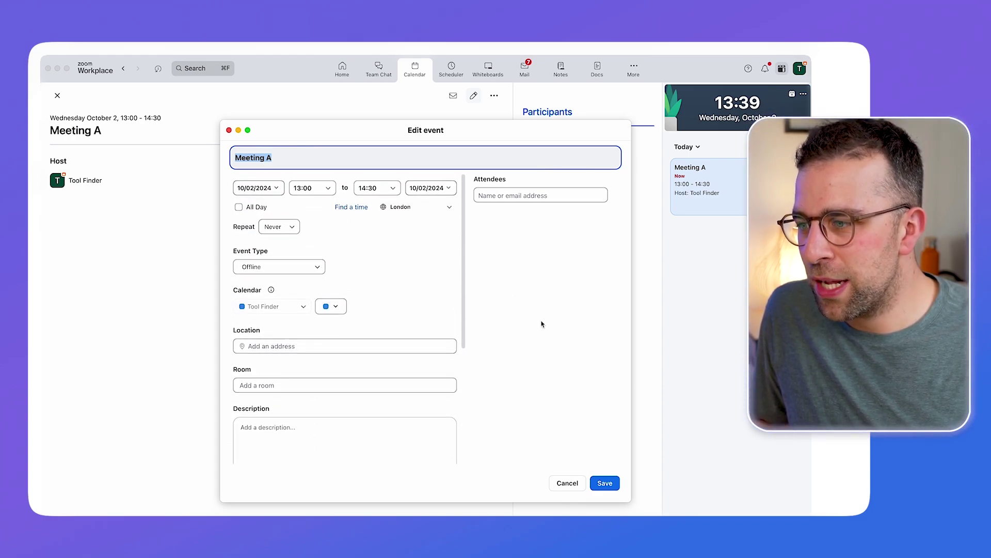
pyautogui.click(567, 476)
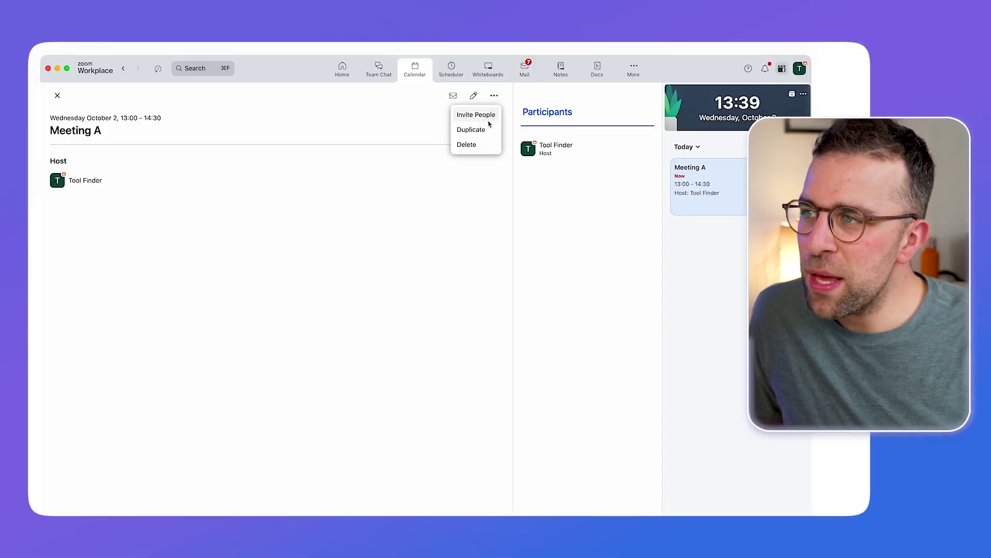
# Step: Dismiss the event actions menu and close Meeting A's details view
pyautogui.click(457, 159)
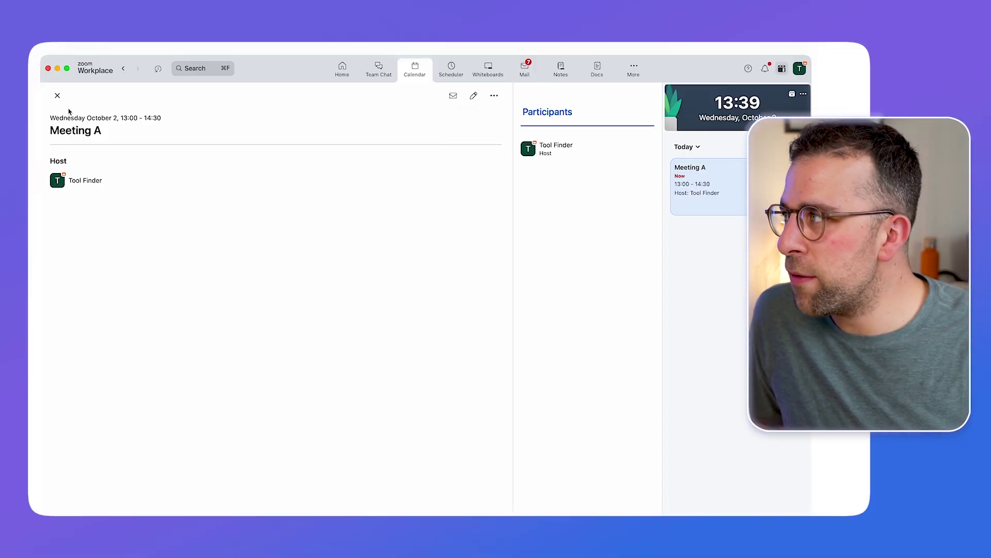
pyautogui.click(57, 95)
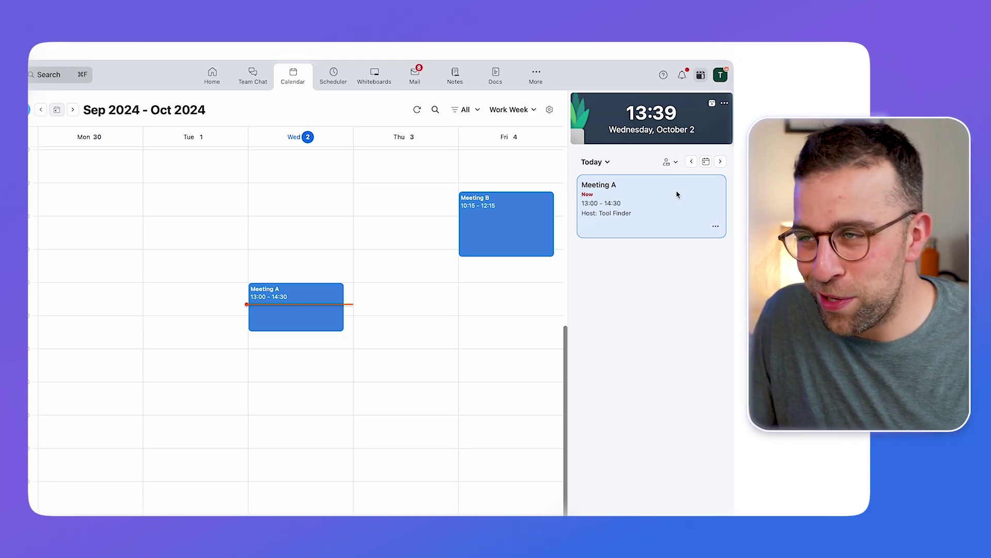
pyautogui.click(725, 104)
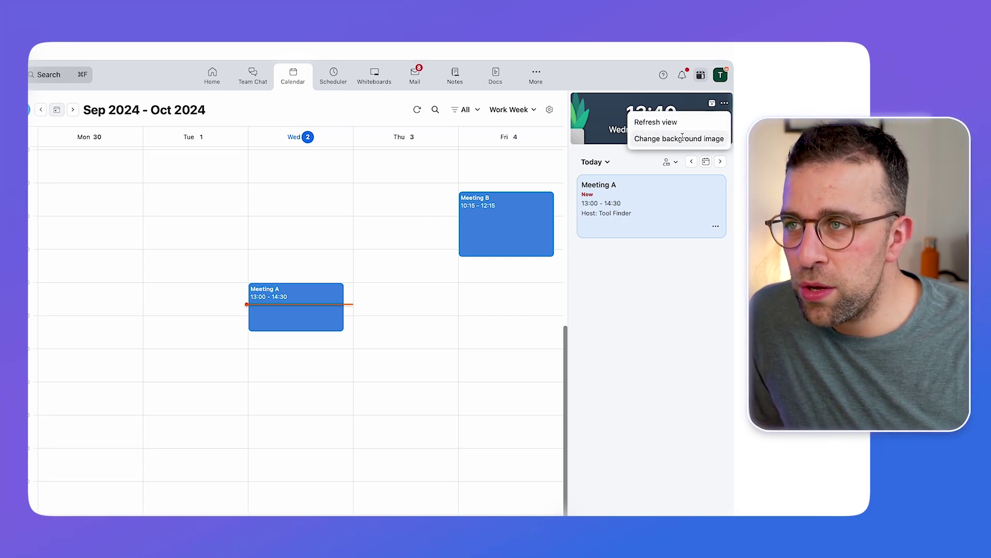
pyautogui.click(604, 165)
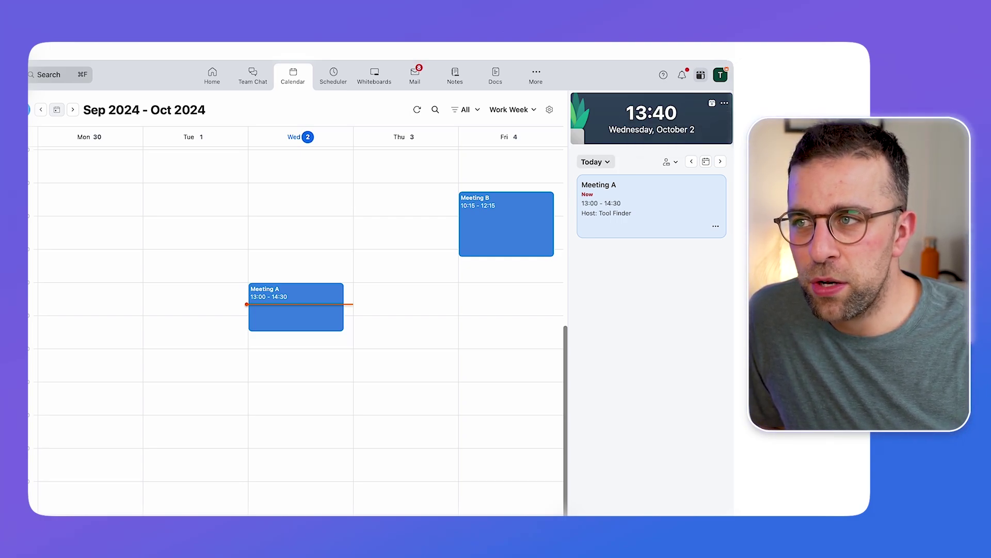
pyautogui.click(599, 162)
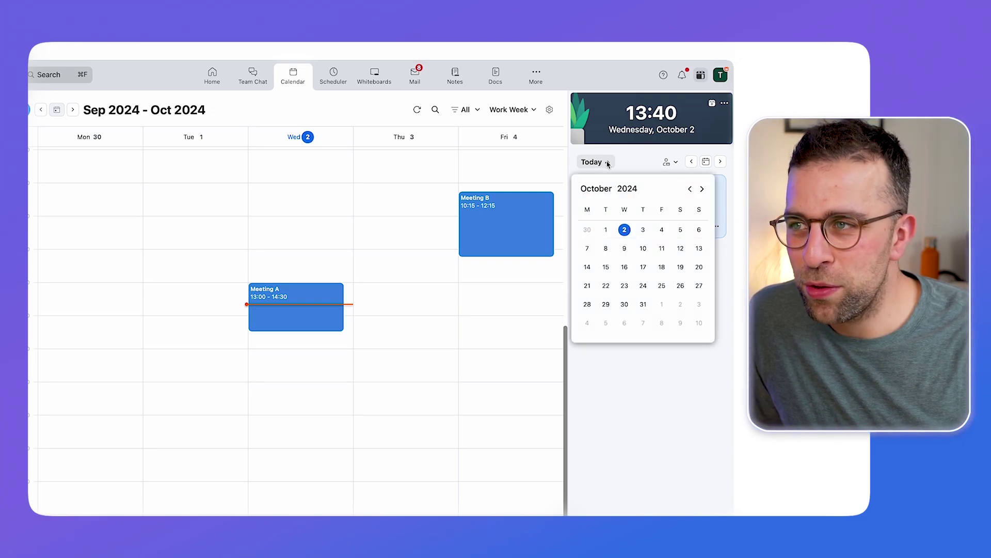
pyautogui.click(661, 230)
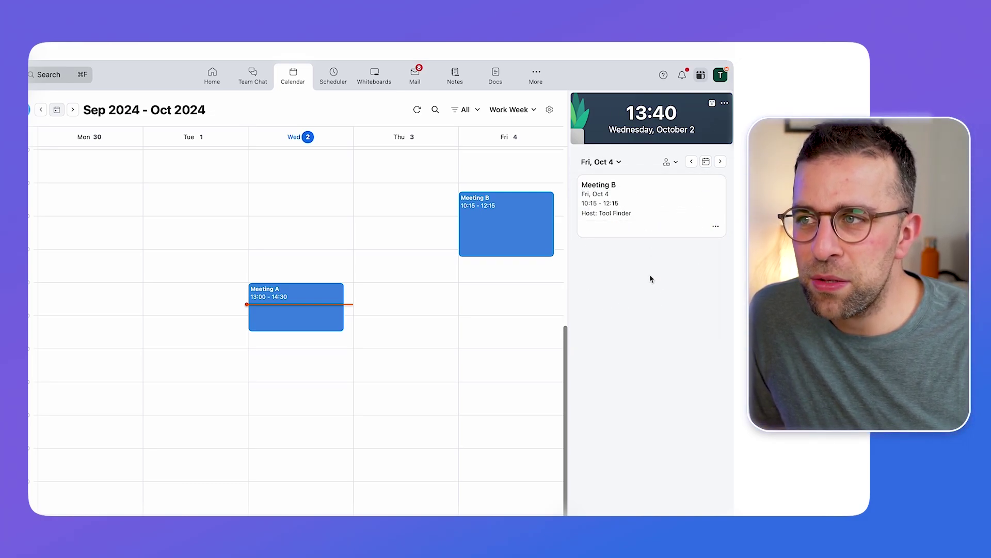
pyautogui.click(637, 211)
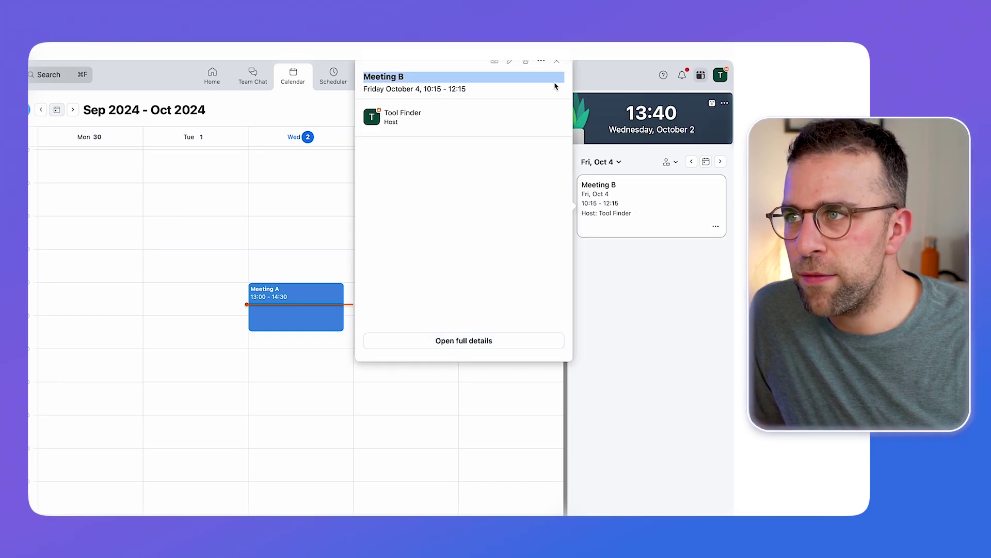
pyautogui.click(557, 60)
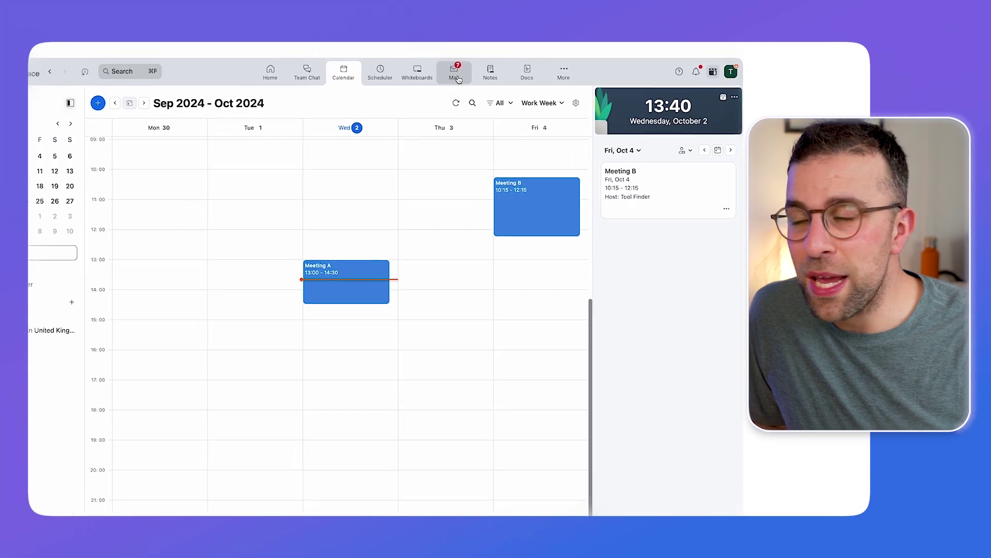
# Step: Switch to Mail and open Add Account from the Tools account dropdown
pyautogui.click(488, 76)
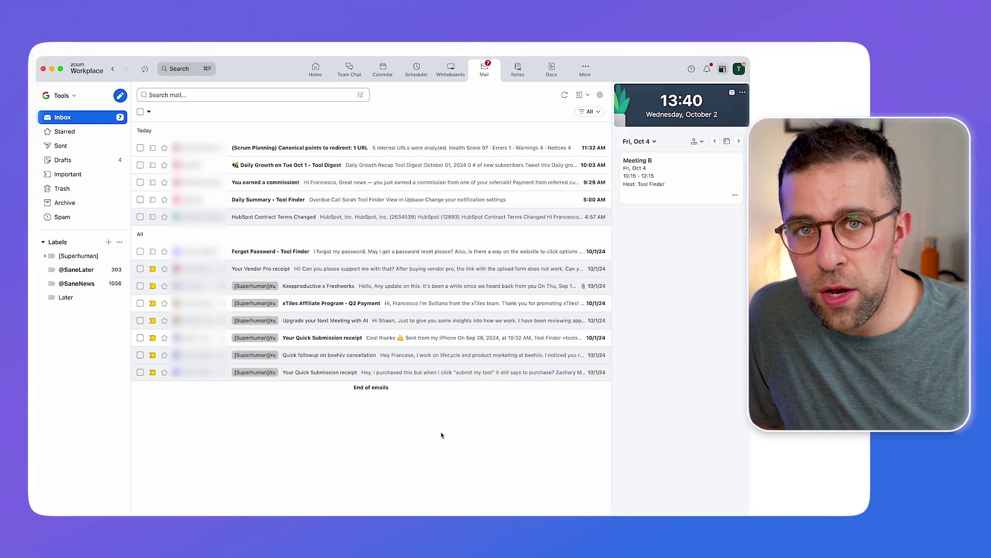
pyautogui.click(61, 96)
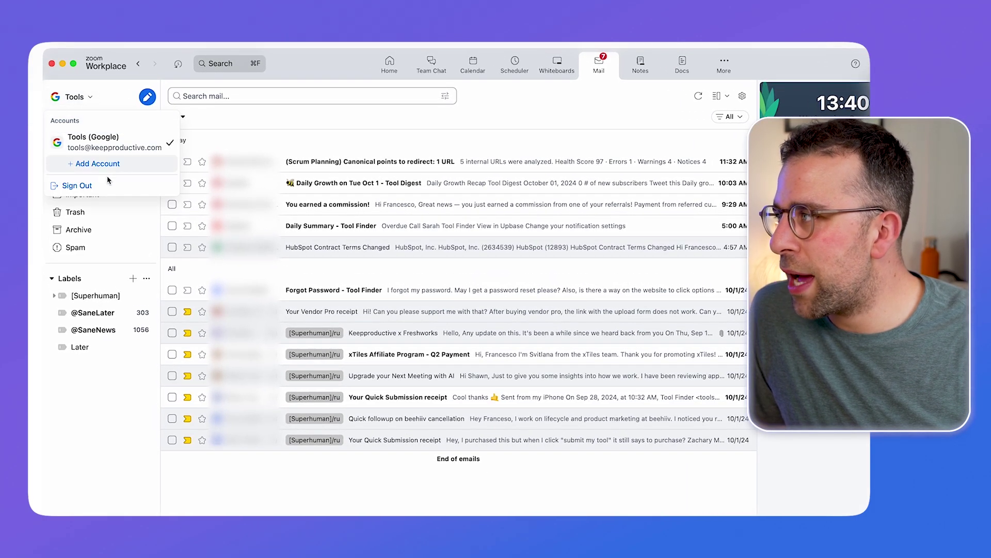
pyautogui.click(97, 164)
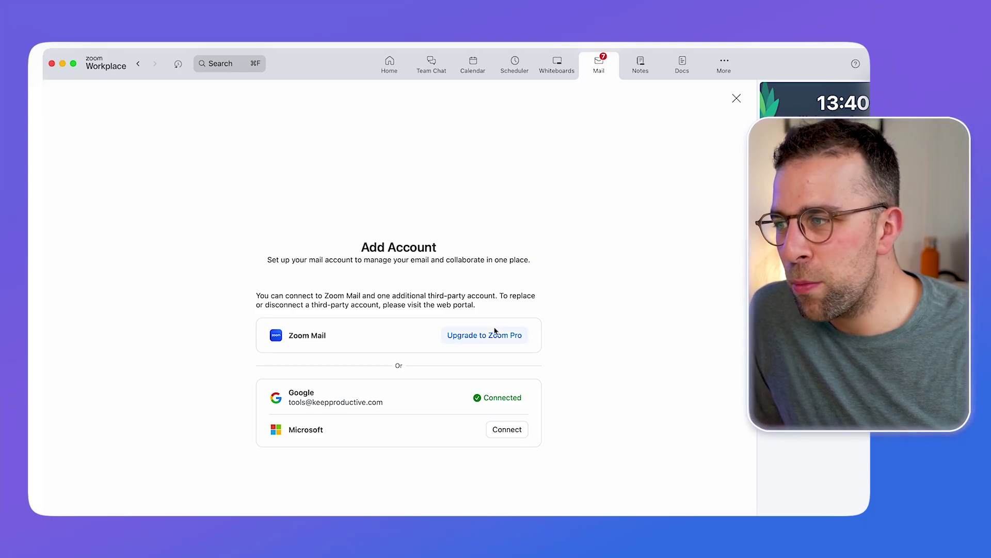
# Step: Close Add Account, try the split reading-pane view, then return the inbox to list view
pyautogui.click(736, 98)
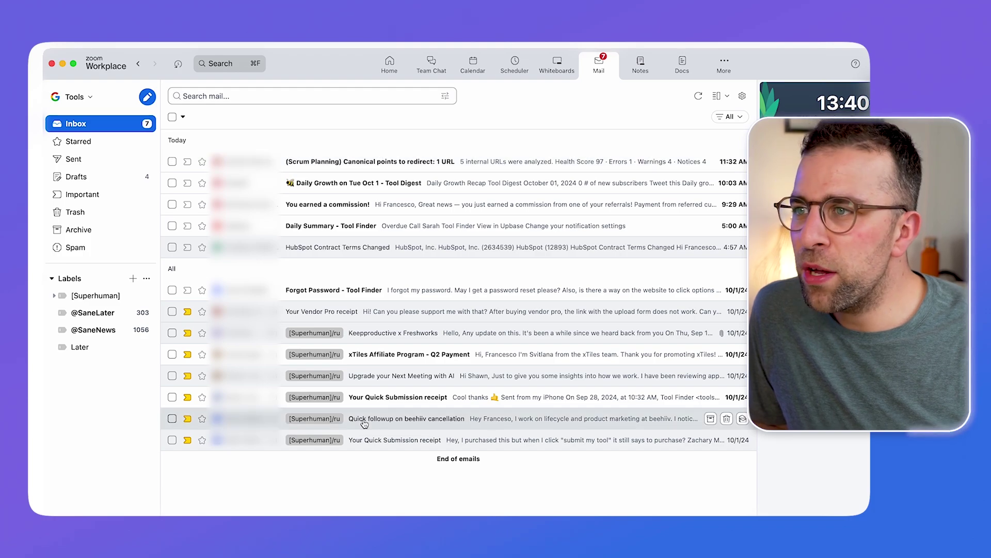
pyautogui.click(719, 97)
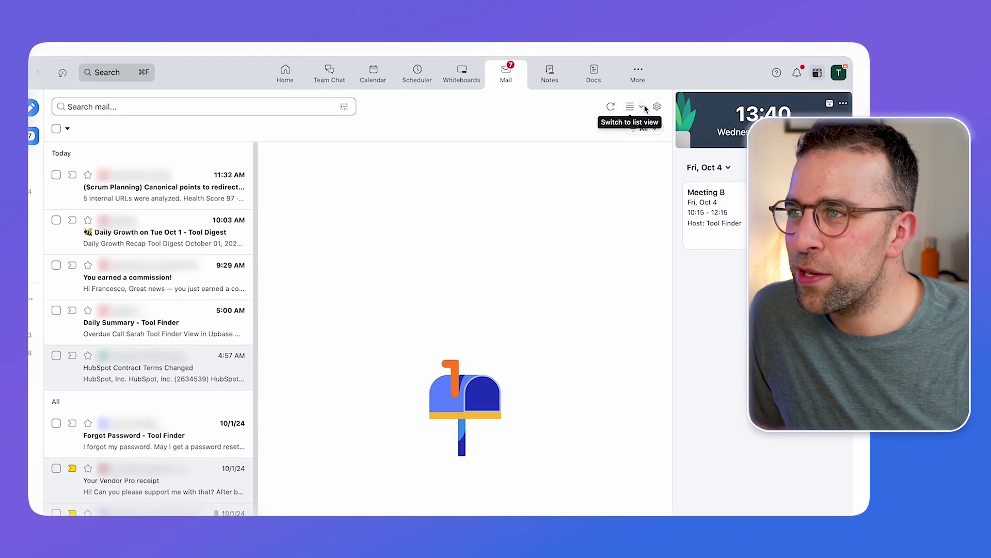
pyautogui.click(548, 118)
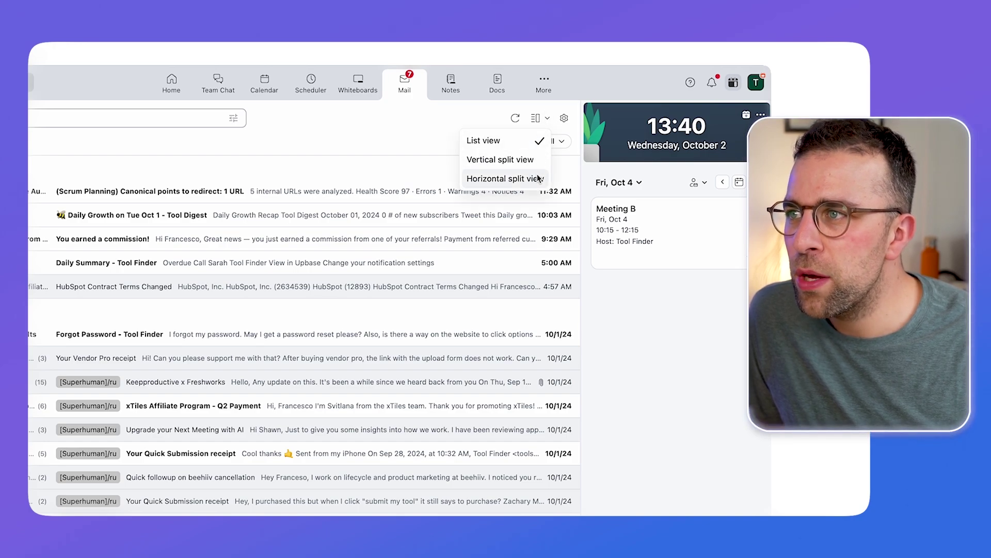
pyautogui.click(565, 118)
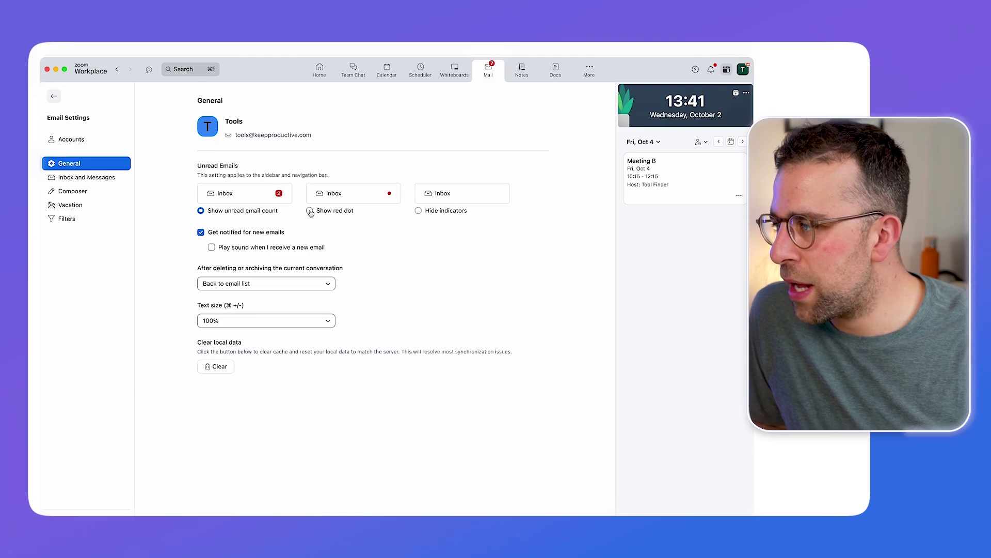
pyautogui.click(95, 177)
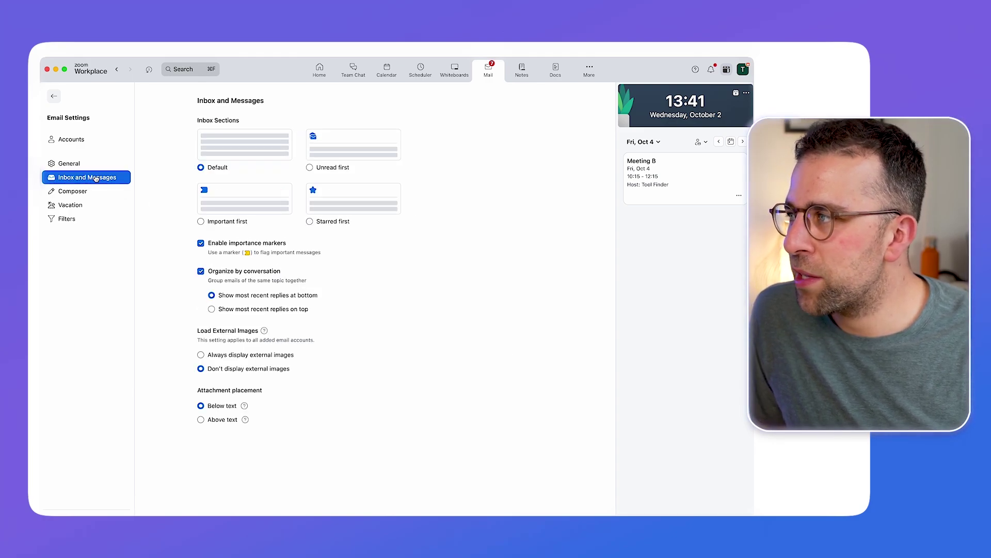
pyautogui.click(97, 195)
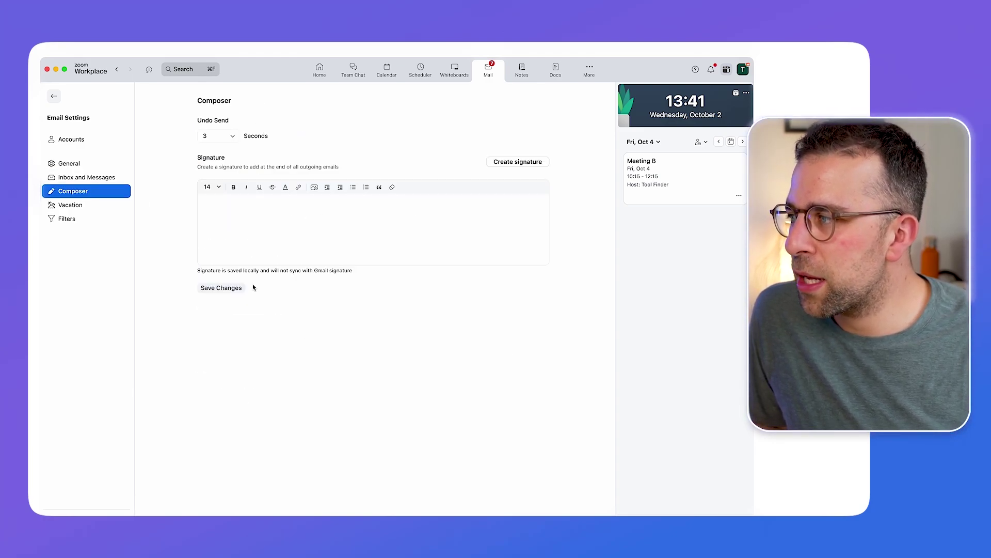
pyautogui.click(102, 208)
pyautogui.click(100, 219)
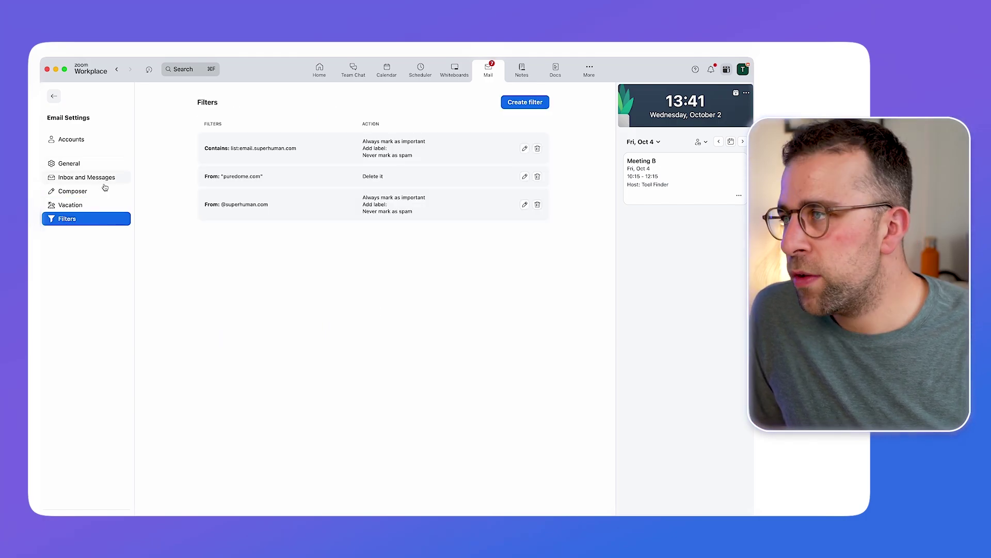
pyautogui.click(101, 178)
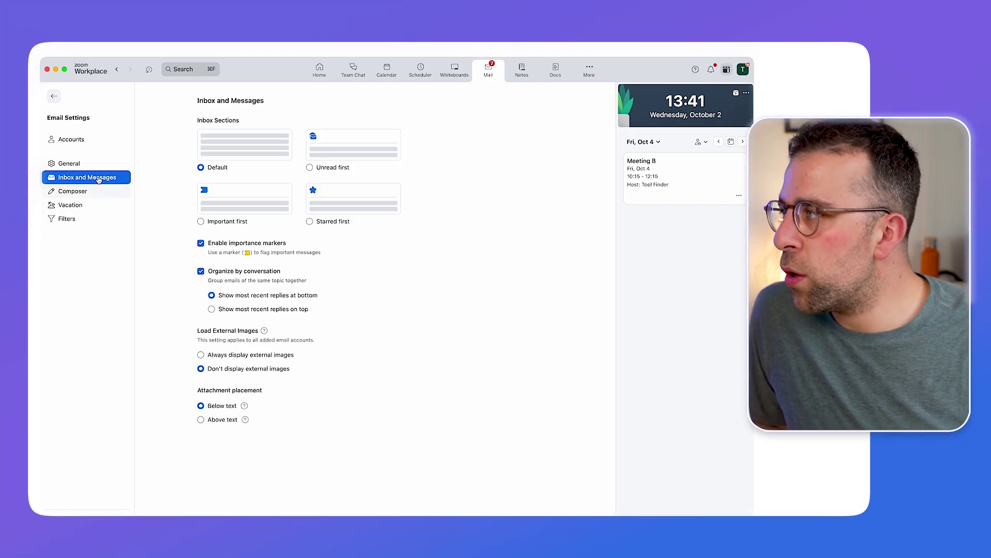
pyautogui.click(94, 167)
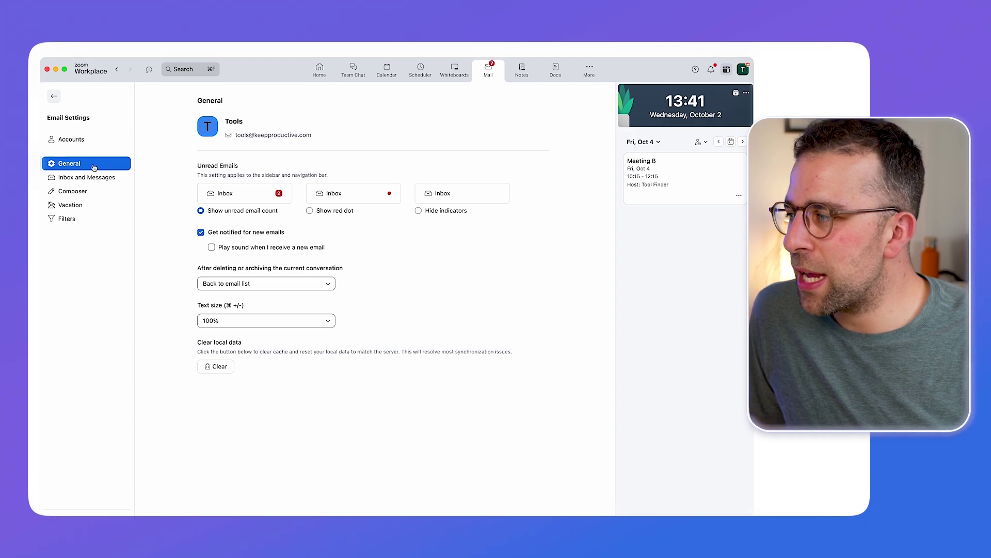
pyautogui.click(56, 99)
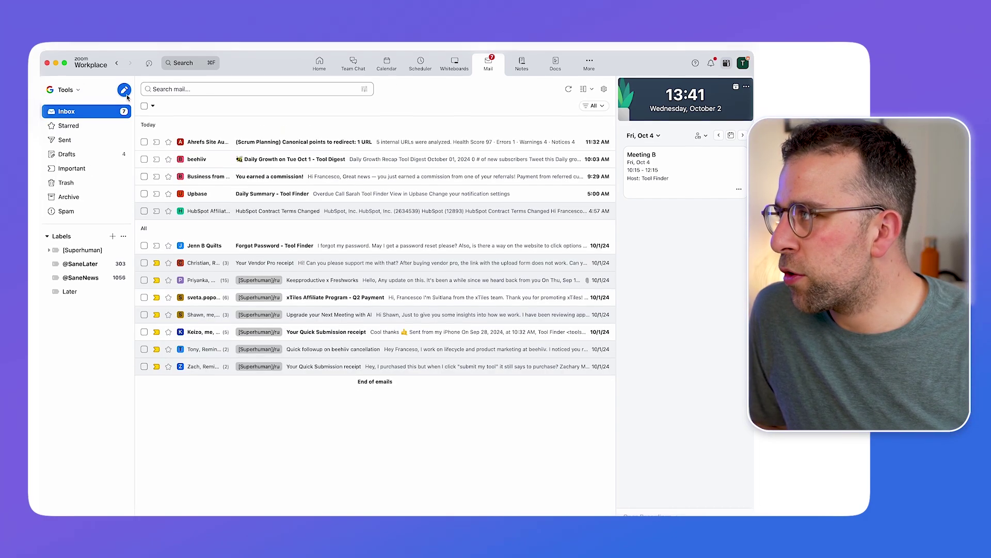
# Step: Use the C shortcut to open a blank New Mail window
pyautogui.press('c')
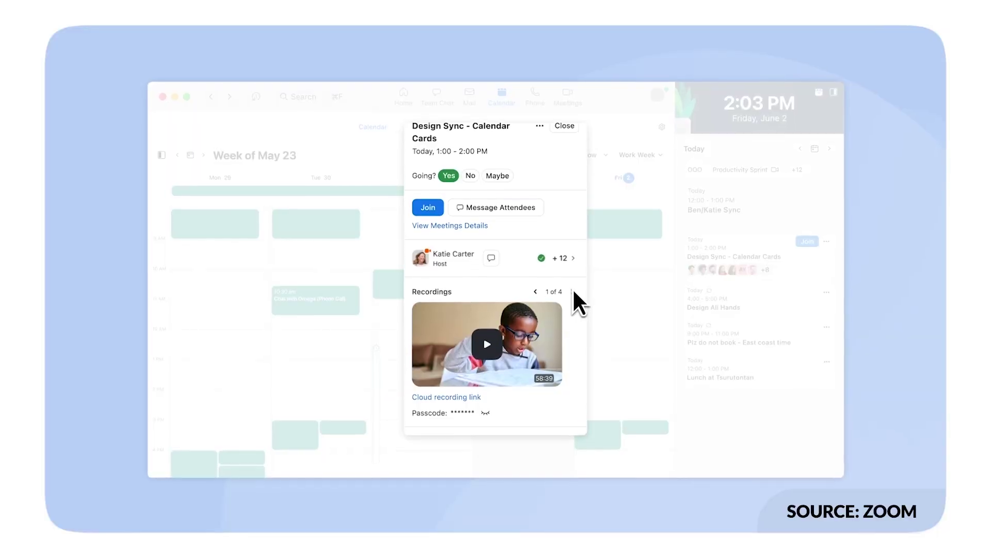
pyautogui.scroll(-6, 574, 298)
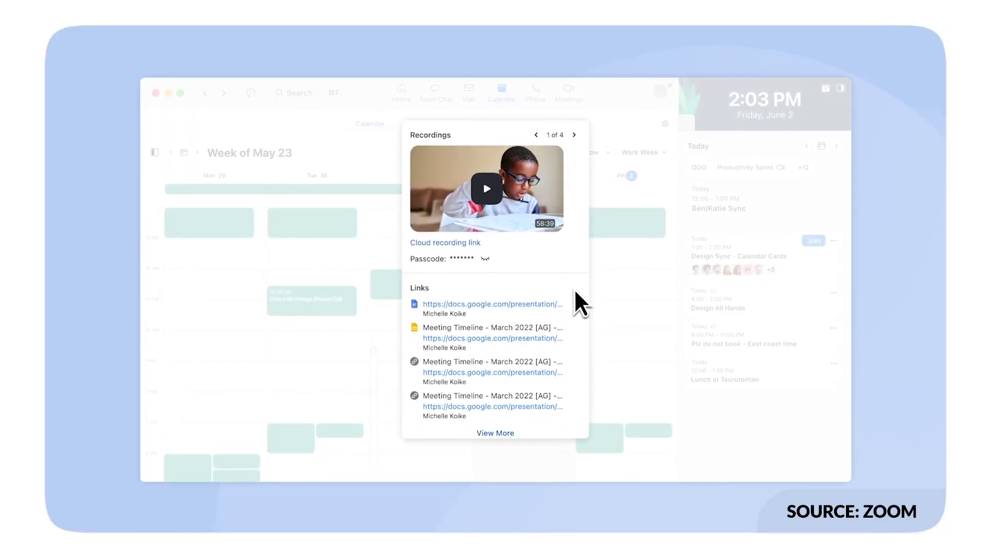
pyautogui.scroll(-2, 575, 288)
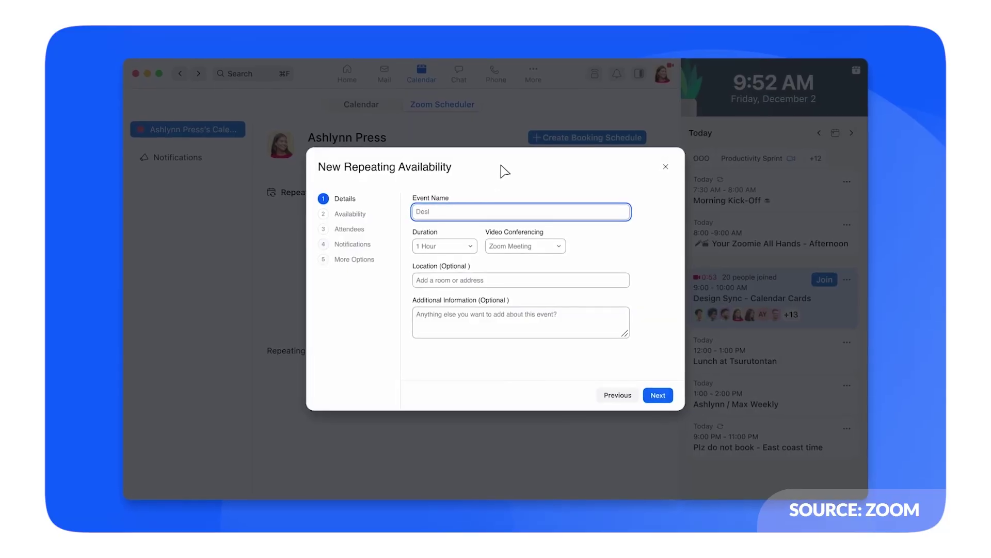
pyautogui.write('ign Manager Interview')
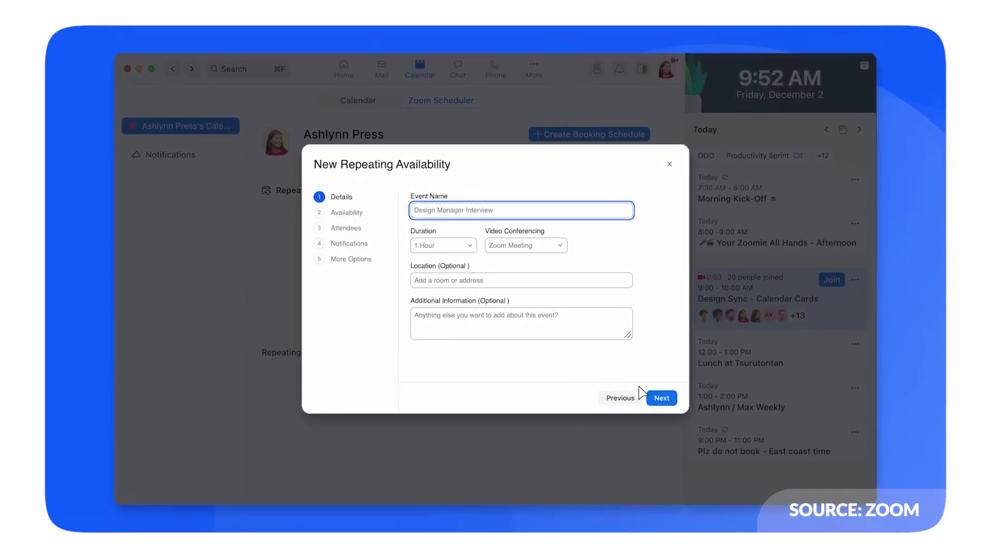
pyautogui.click(661, 400)
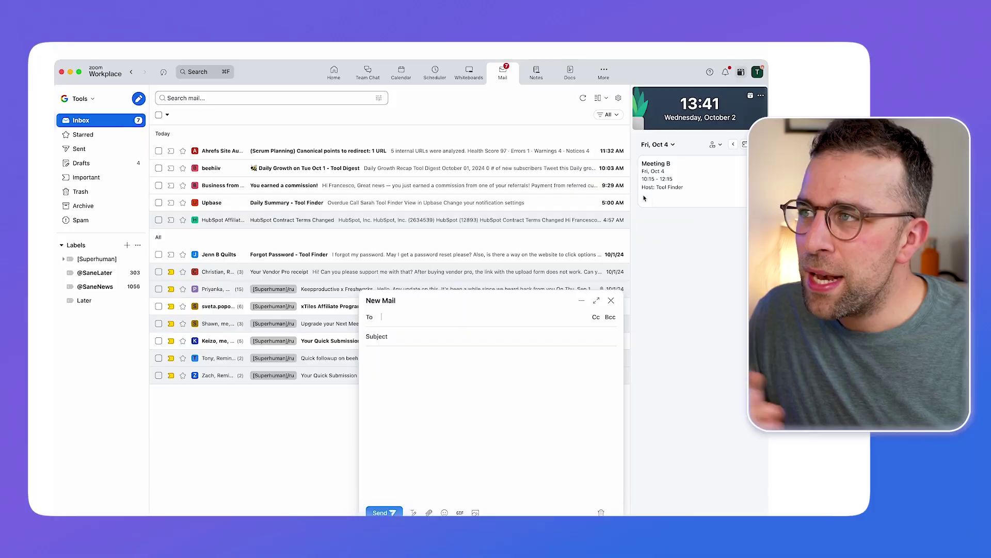
# Step: Go to the Scheduler section to see the 14-day Zoom Scheduler free-trial offer
pyautogui.click(435, 79)
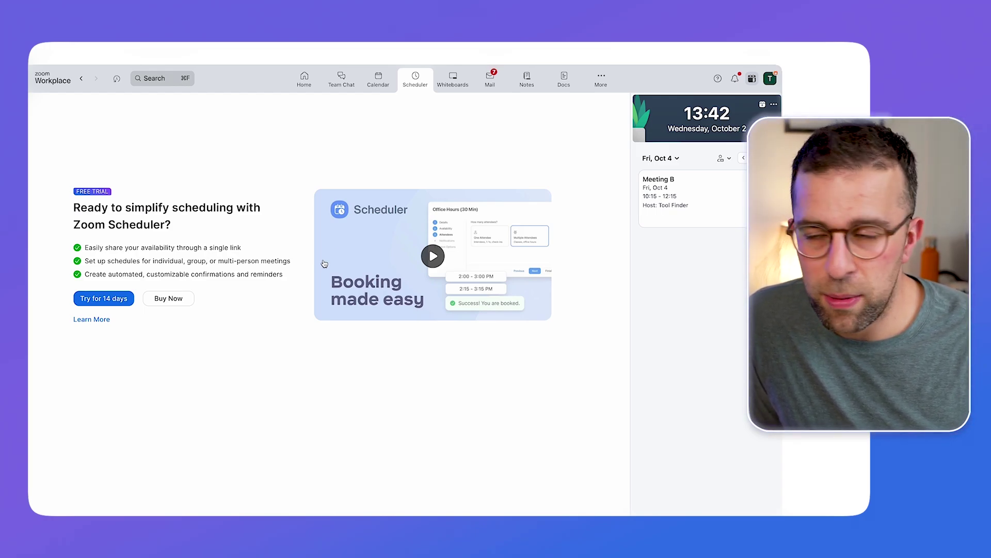
pyautogui.click(601, 78)
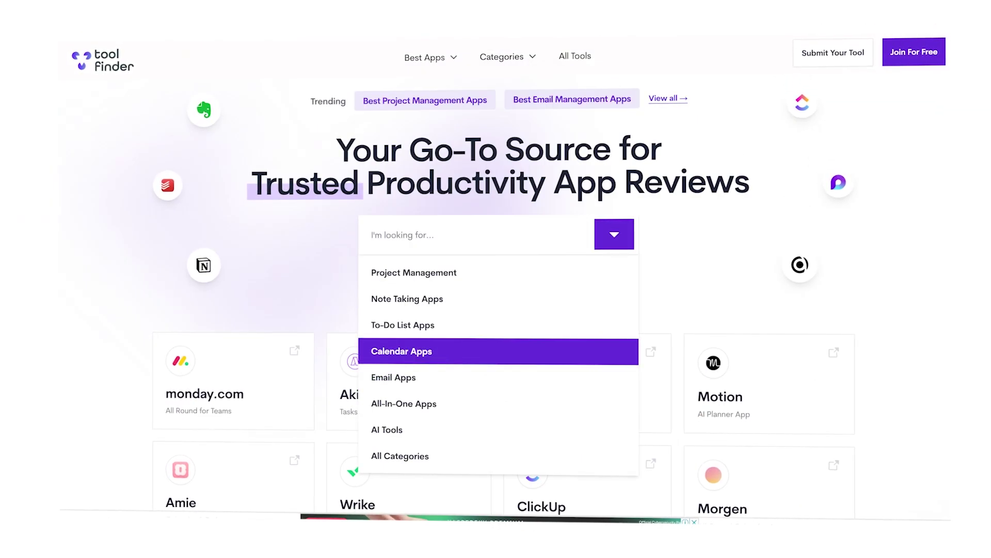
# Step: Choose Calendar Apps from the I'm looking for dropdown to list calendar apps
pyautogui.press('Return')
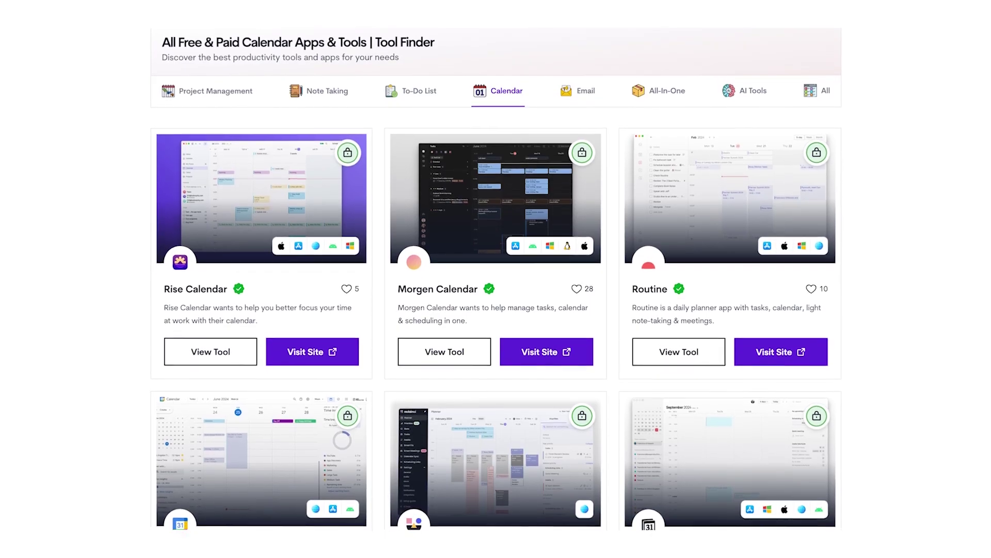